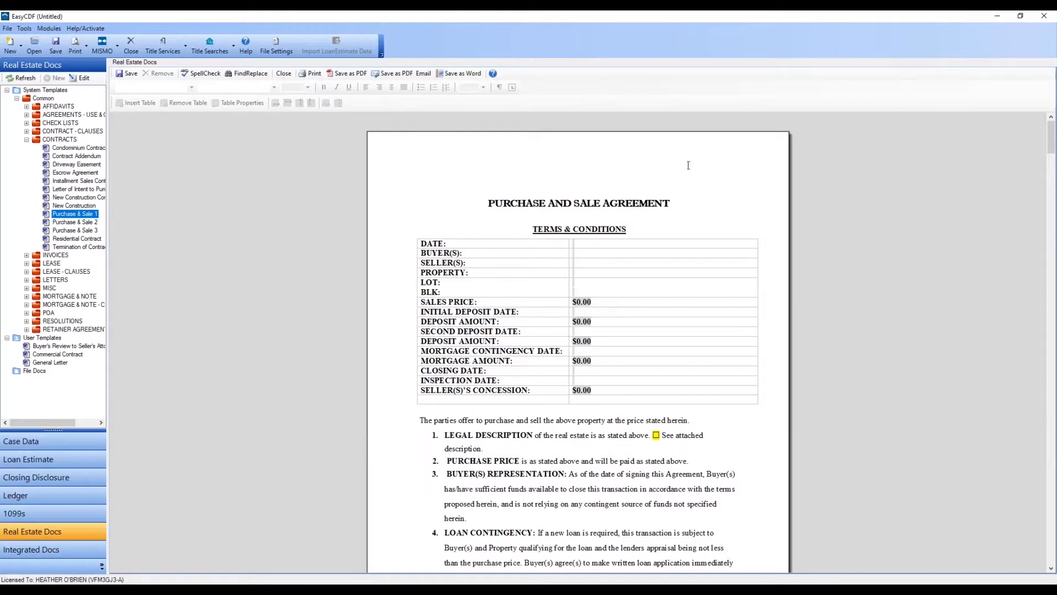
Open the Purchase & Sale 1 base template for editing and confirm the base template edit.
scroll(621, 320, down, 1)
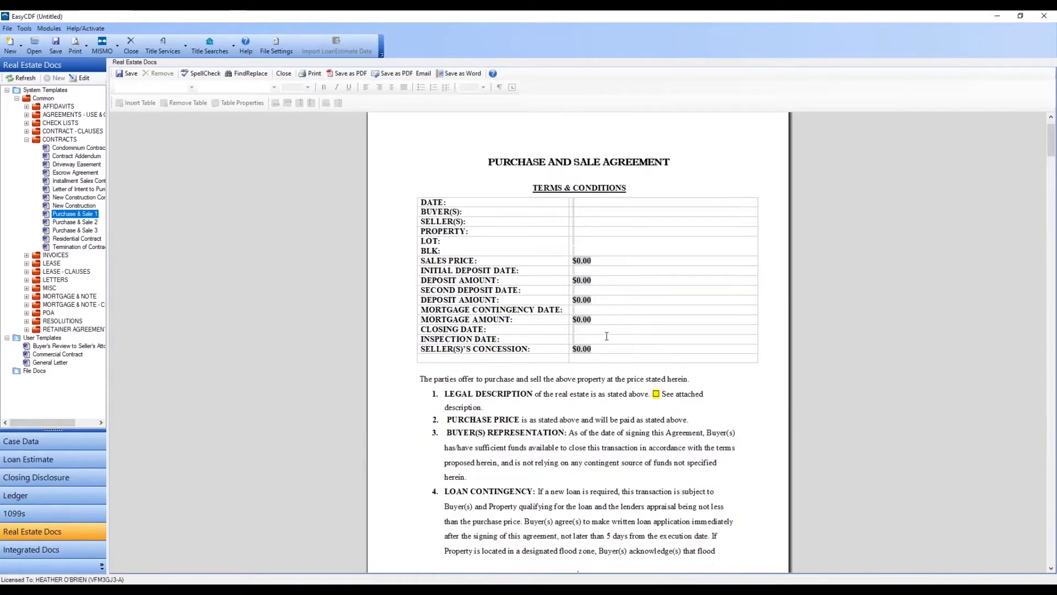
scroll(606, 336, up, 1)
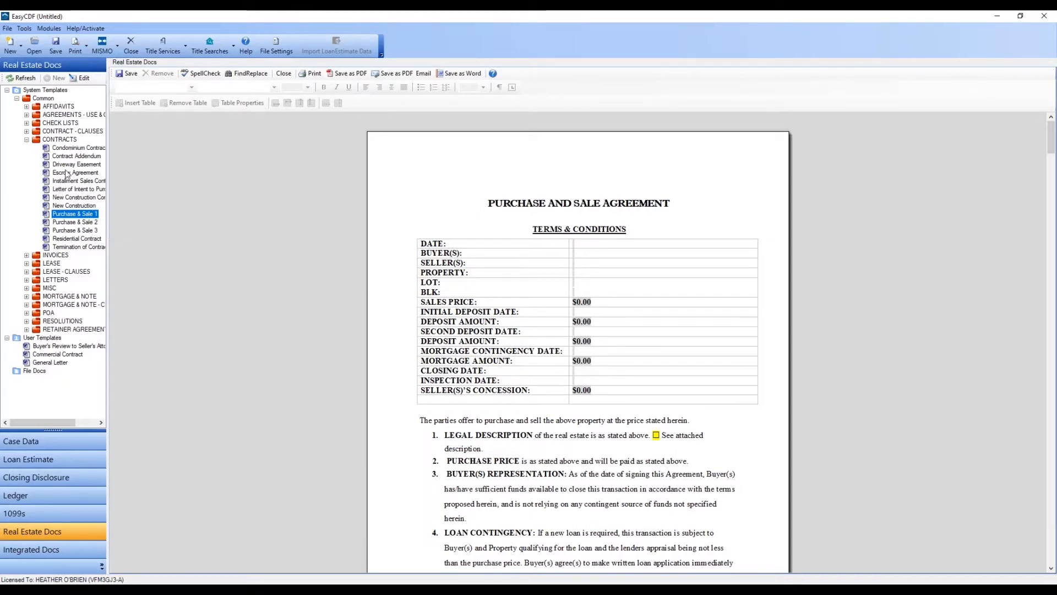
click(74, 78)
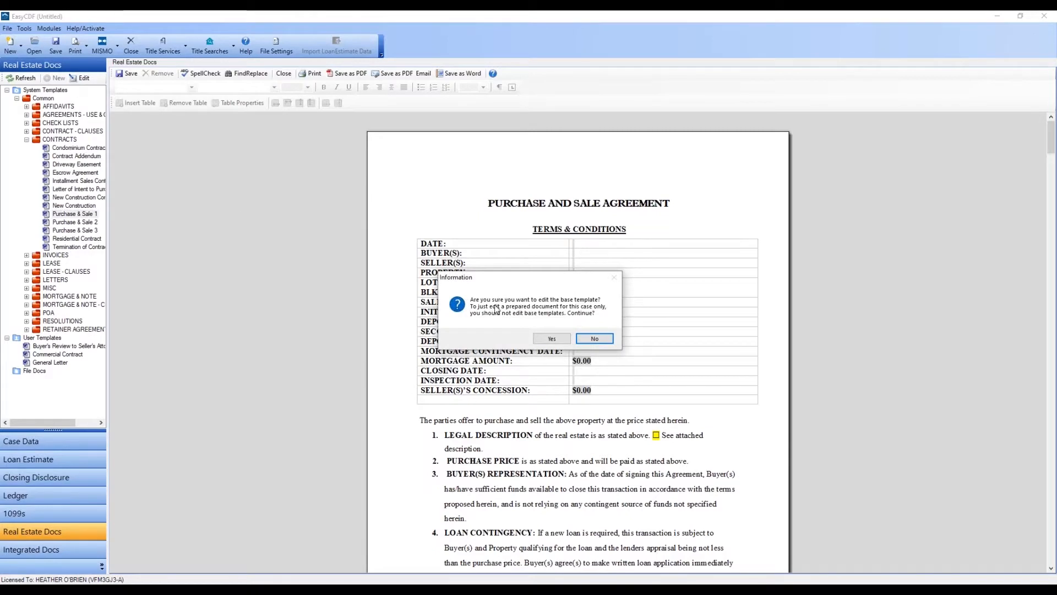
click(548, 340)
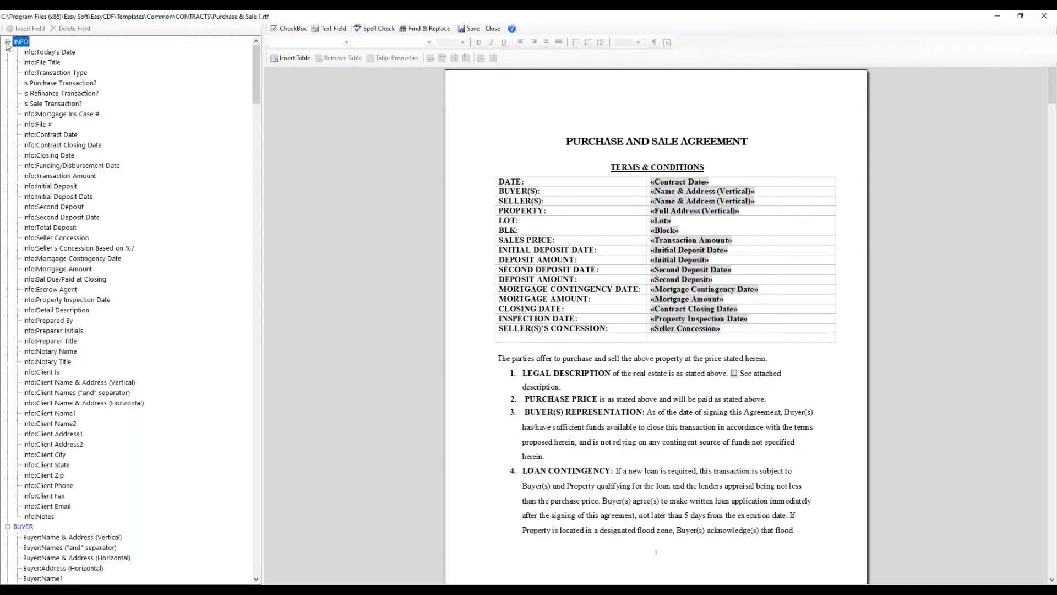
Collapse every merge field category from INFO through MISC VALUES so only the category names are listed.
click(8, 42)
click(8, 52)
click(7, 62)
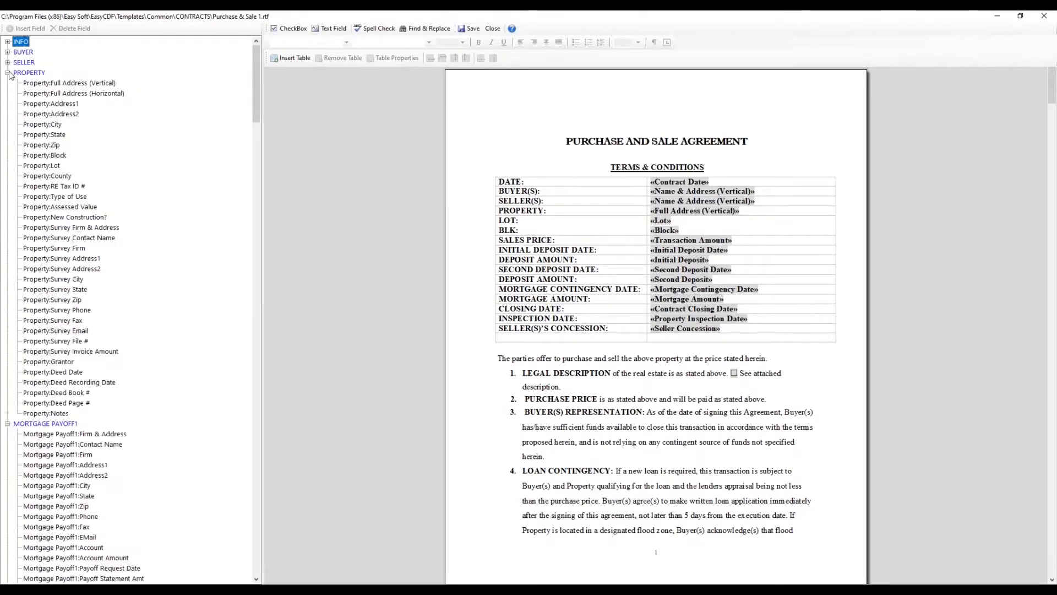
click(8, 73)
click(8, 83)
click(8, 93)
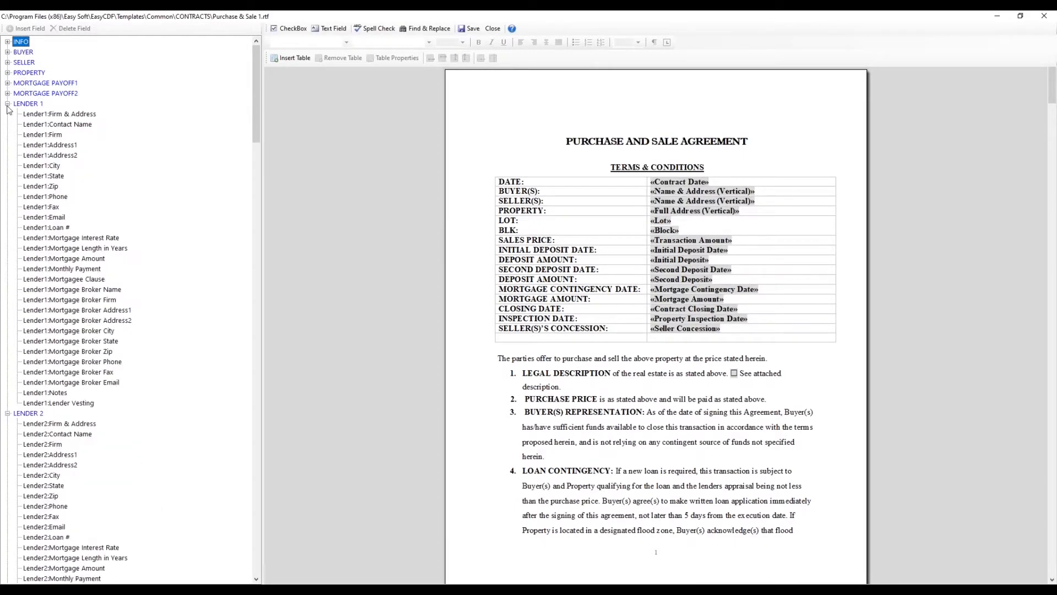
click(8, 104)
click(8, 114)
click(8, 125)
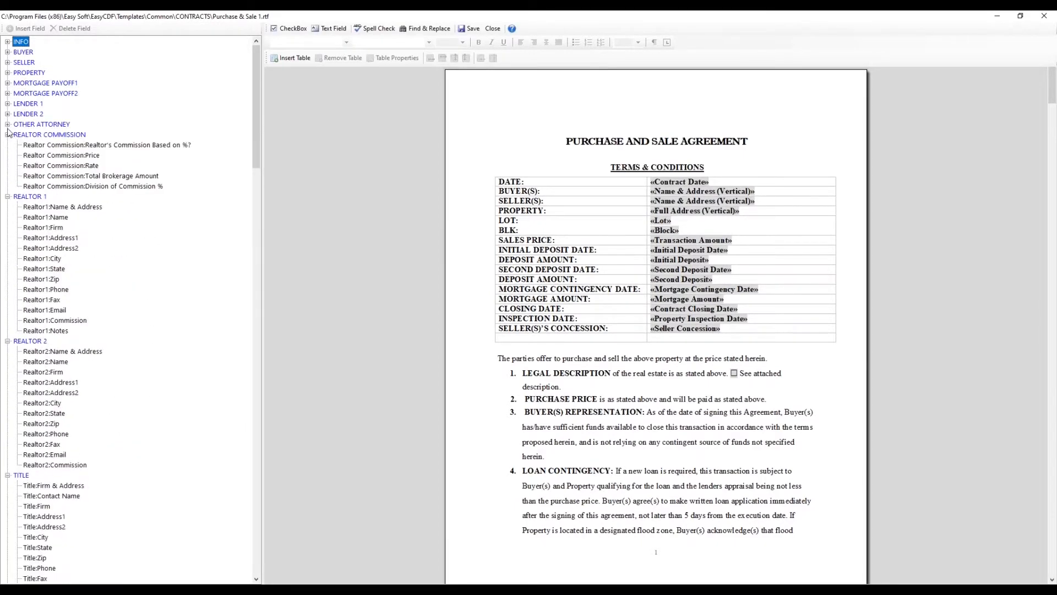
click(8, 134)
click(8, 145)
click(7, 156)
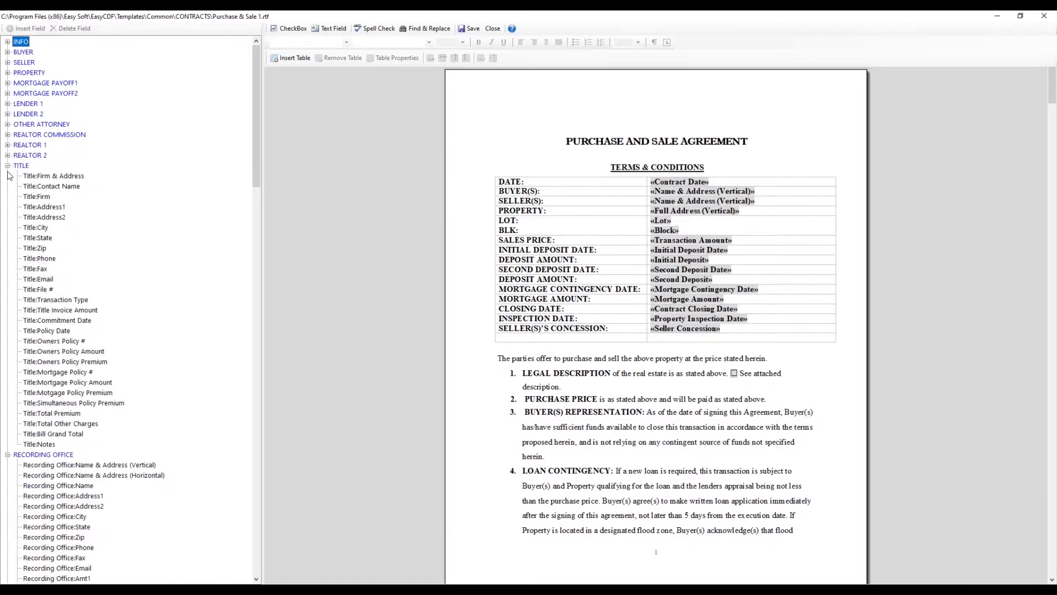
click(8, 166)
click(8, 176)
click(7, 186)
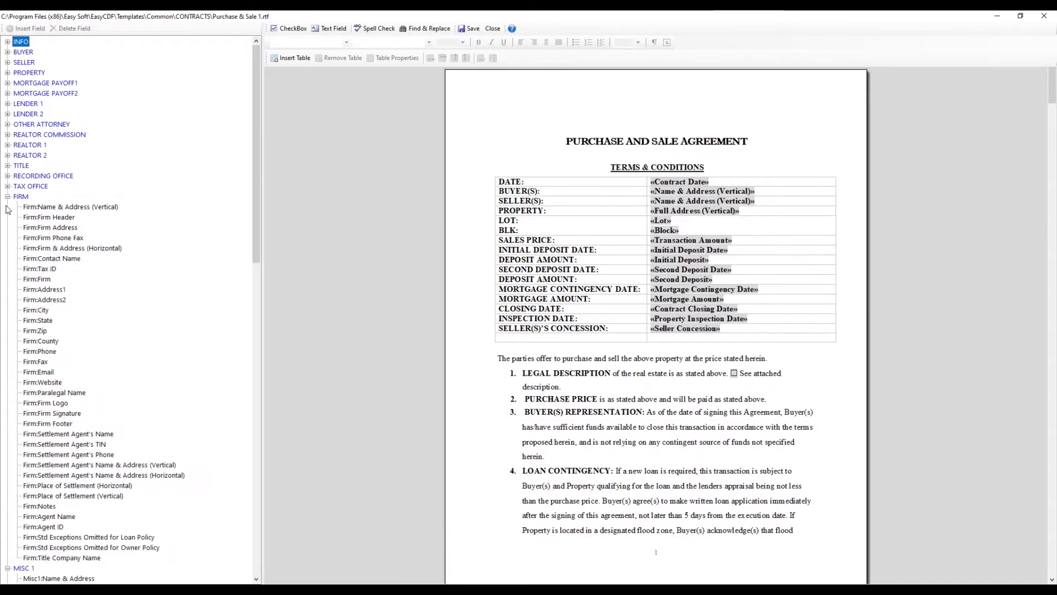
click(8, 197)
click(7, 207)
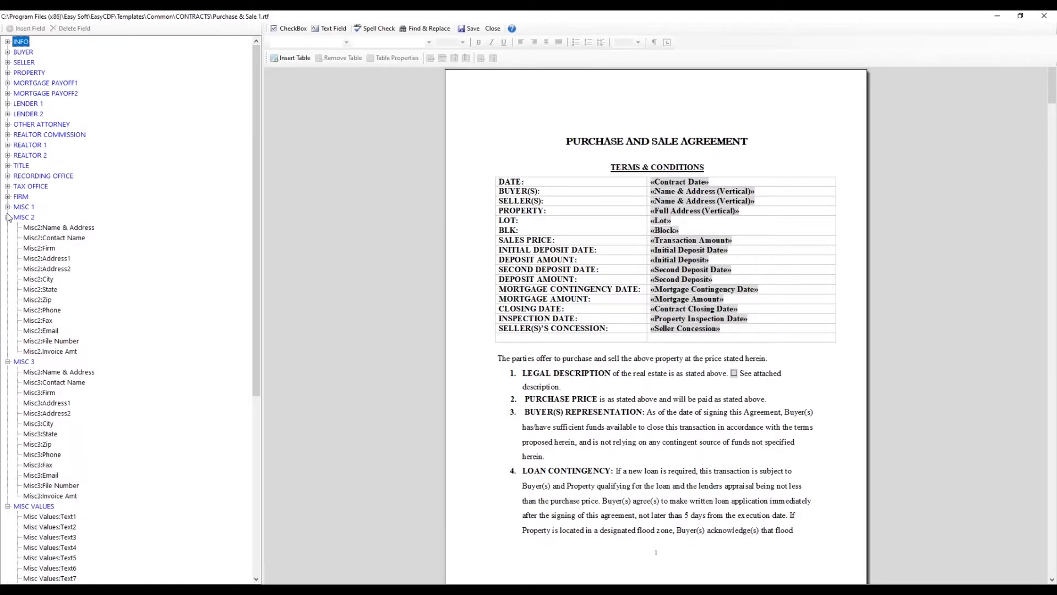
click(7, 217)
click(7, 227)
click(8, 238)
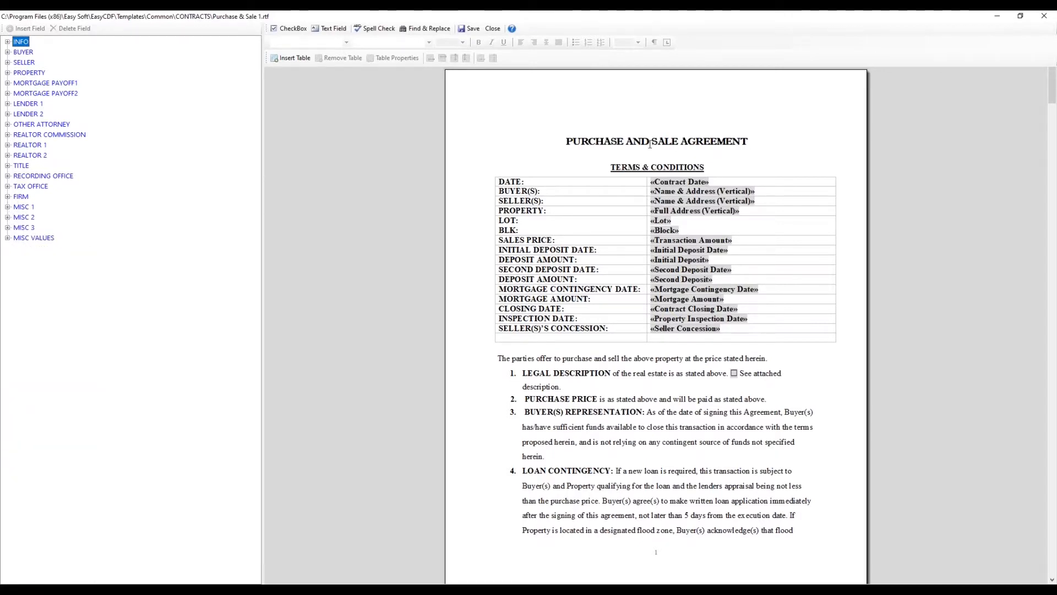
Insert the Firm:Firm Header field on the line above the PURCHASE AND SALE AGREEMENT title.
click(659, 103)
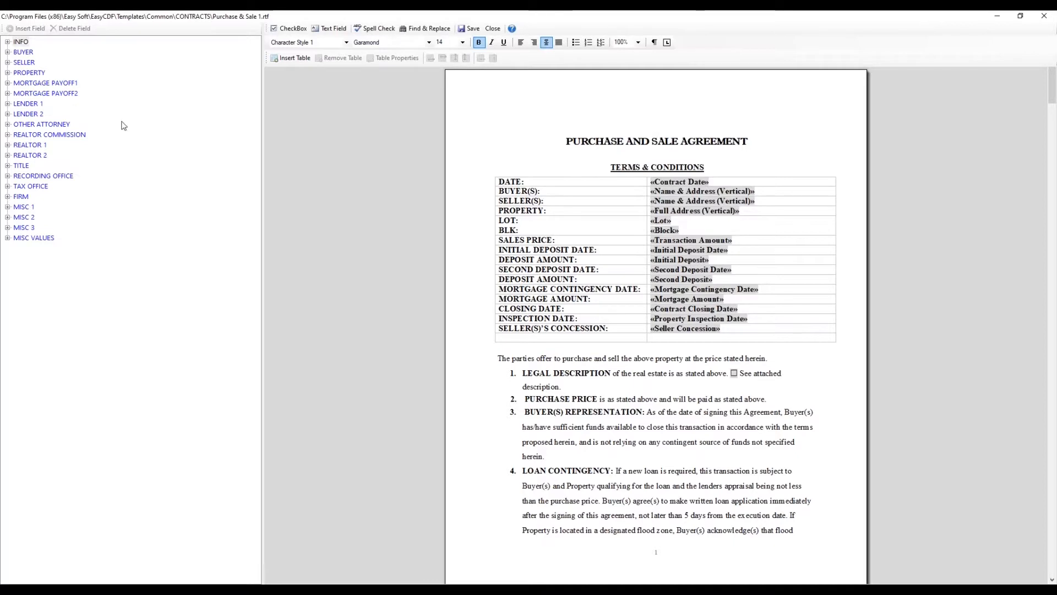
click(7, 197)
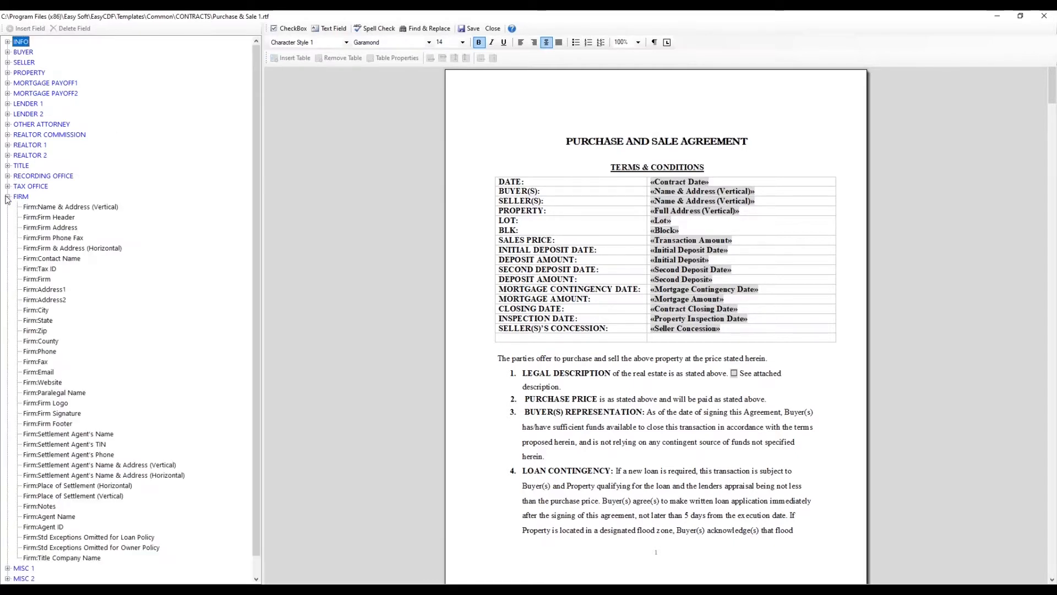
click(47, 218)
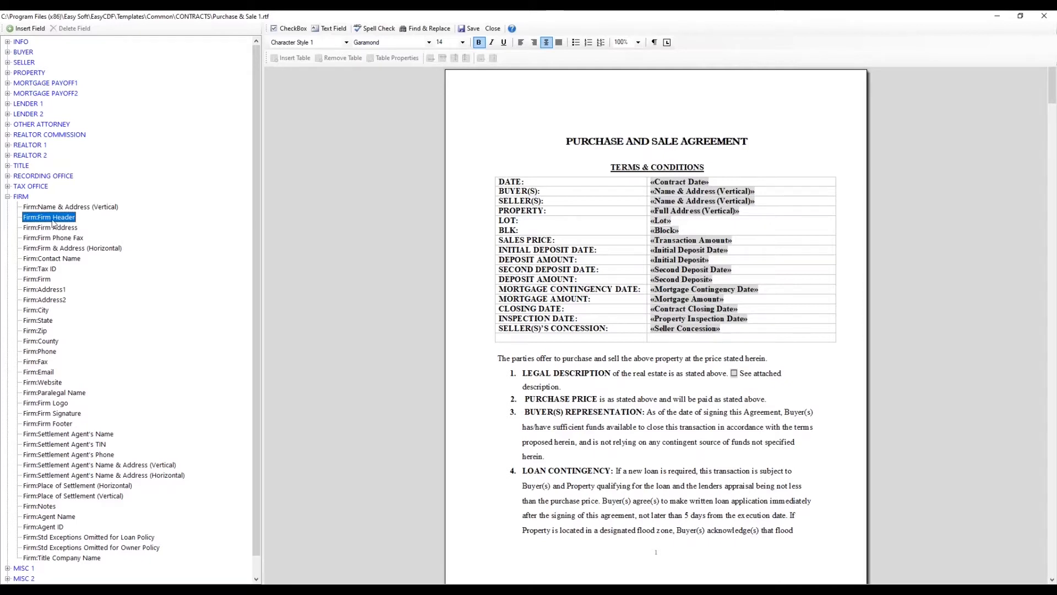
click(656, 123)
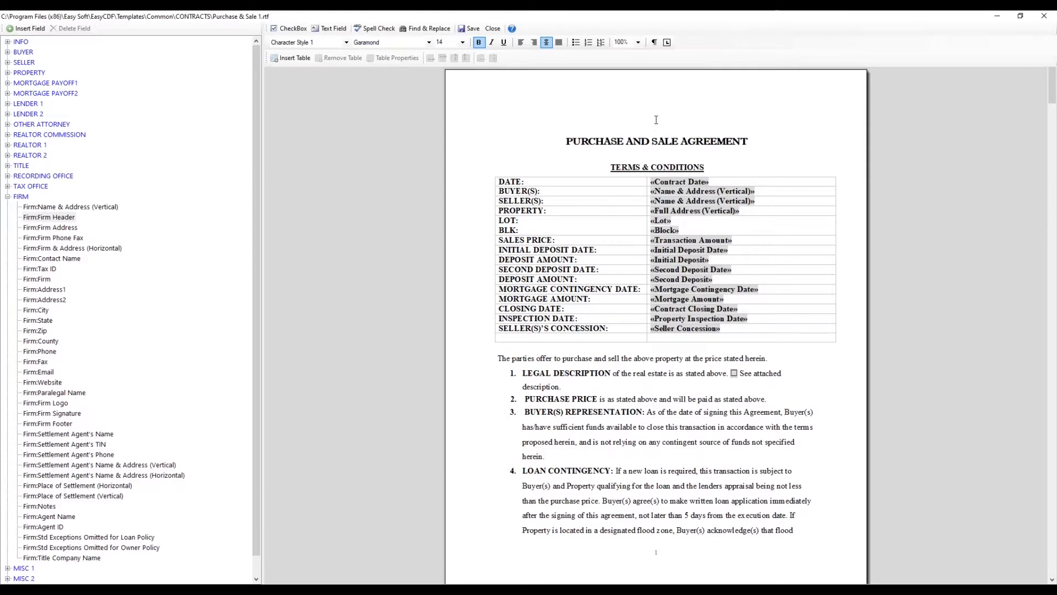
click(17, 30)
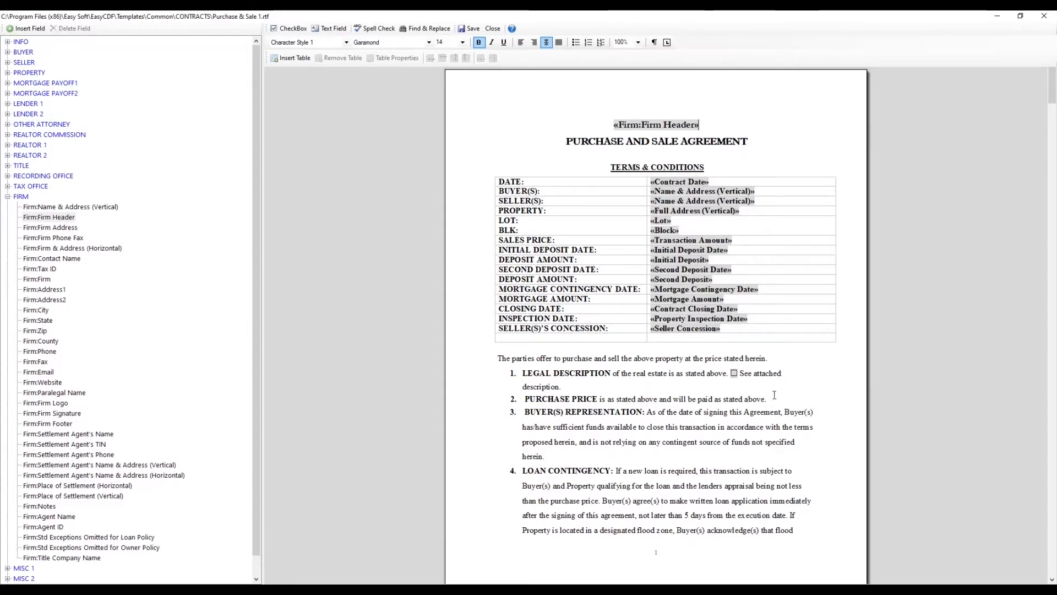
Add a centred blank line below the Date line at the end of the template's last page.
scroll(768, 385, down, 1)
scroll(767, 386, down, 3)
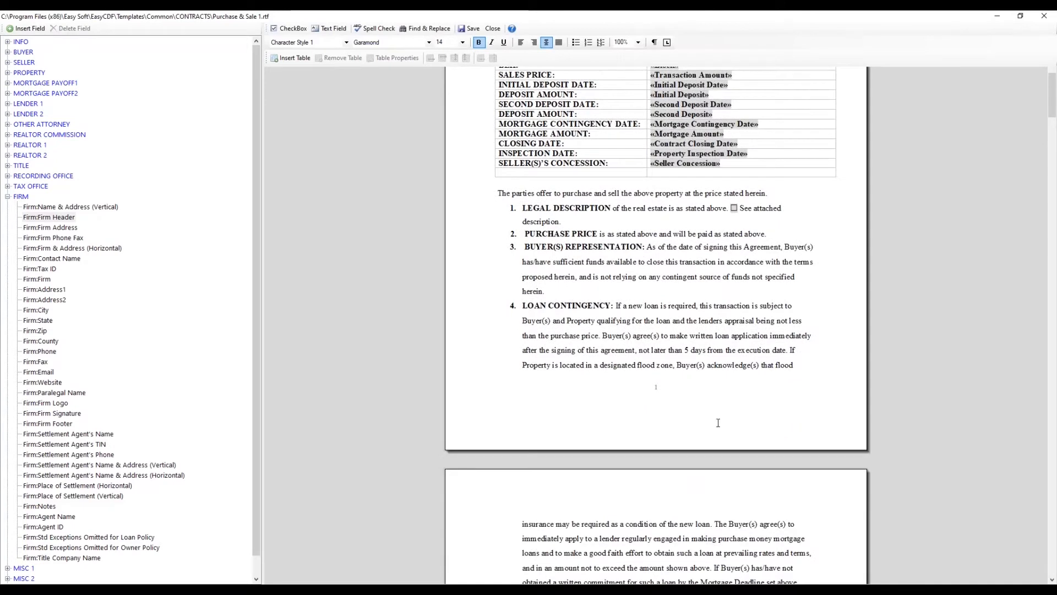
click(1052, 289)
drag(1046, 323, 1021, 568)
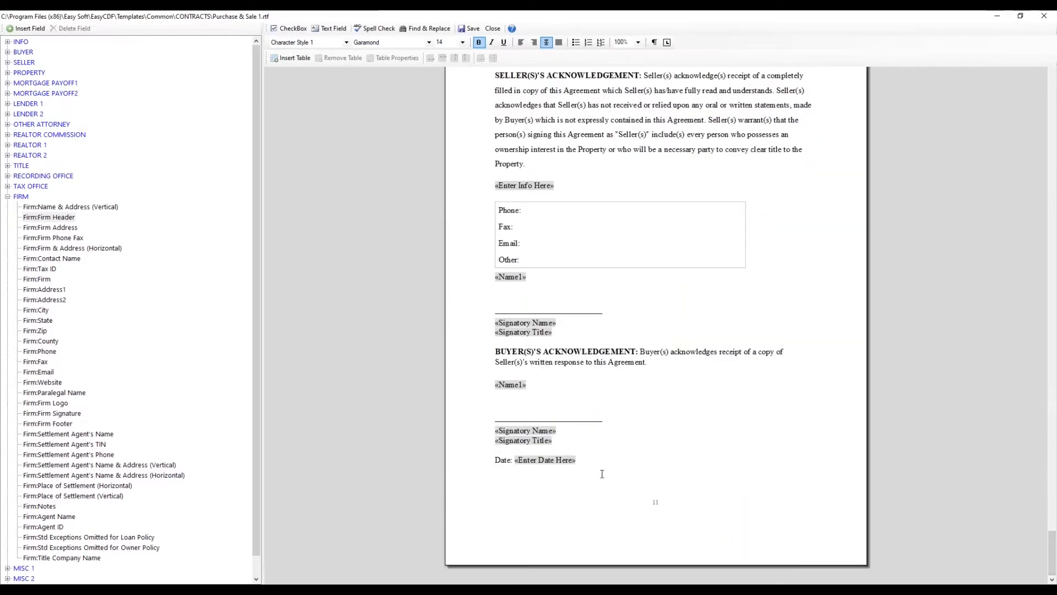
click(609, 496)
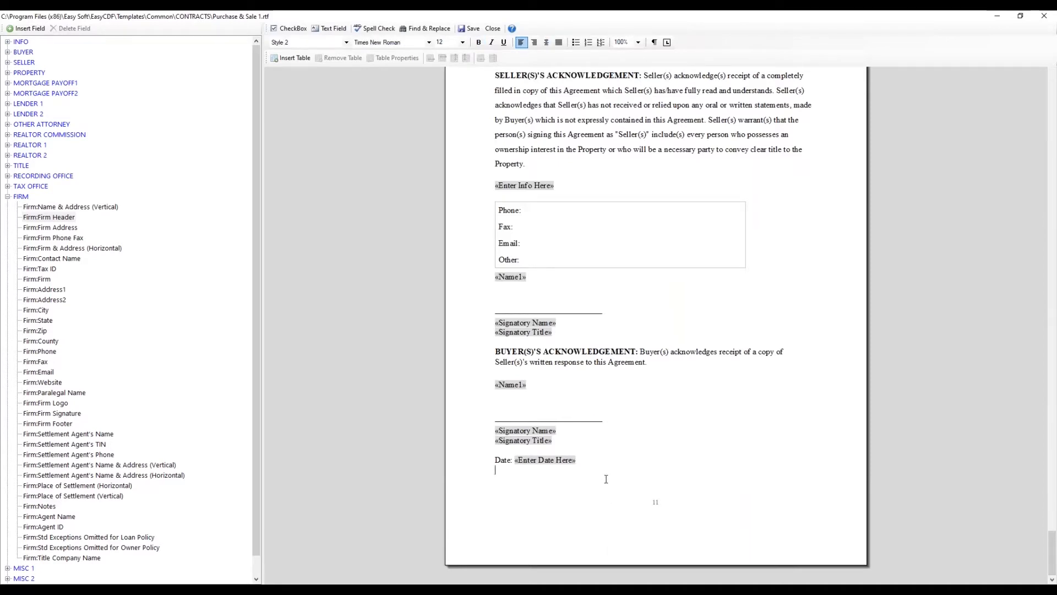
key(Return)
key(BackSpace)
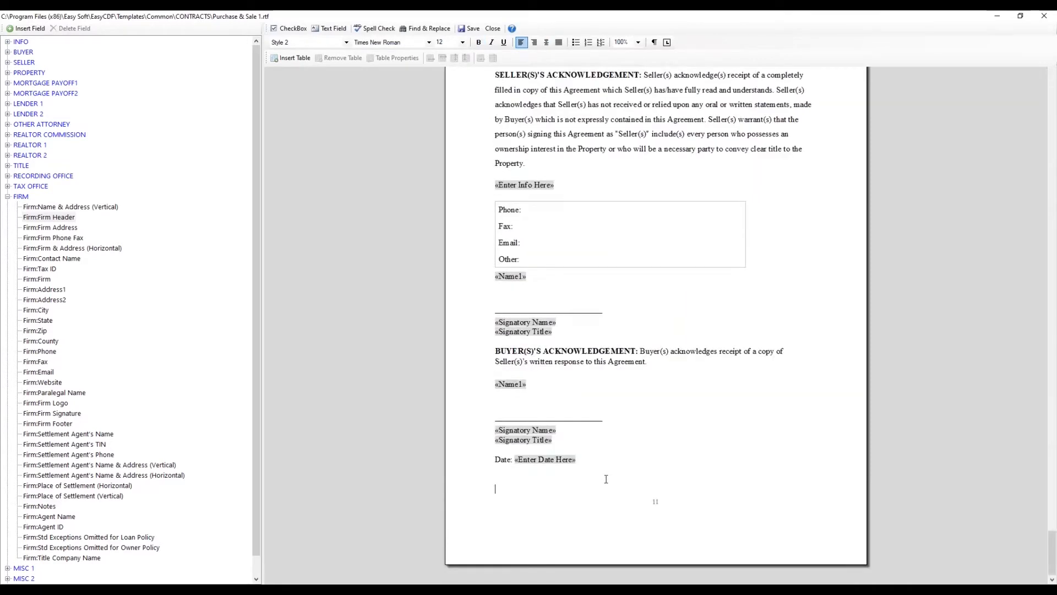
click(544, 43)
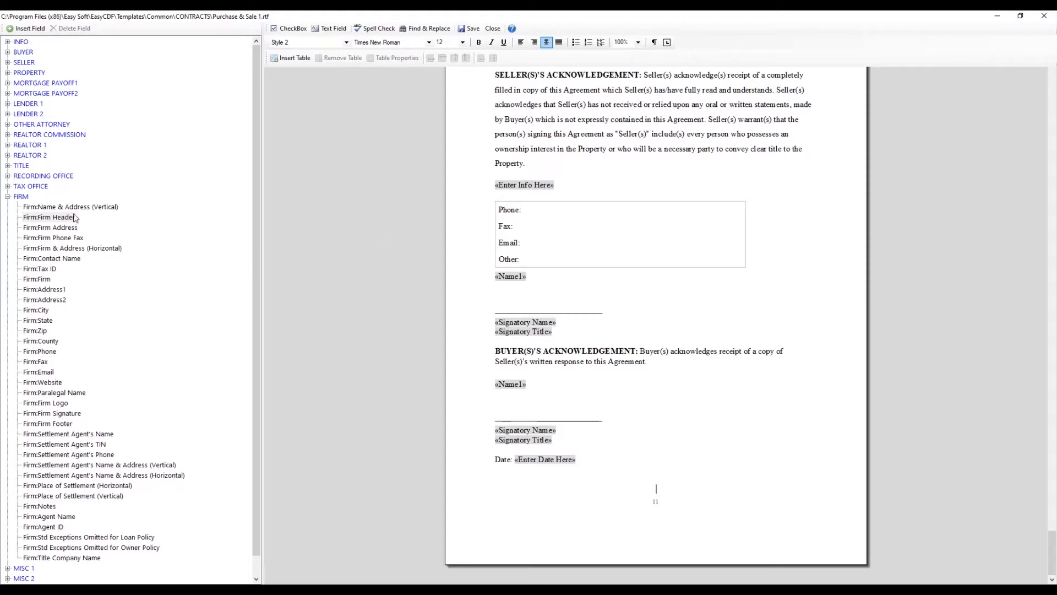
Insert the Firm:Firm Address field on the centred line at the end of the last page.
click(64, 228)
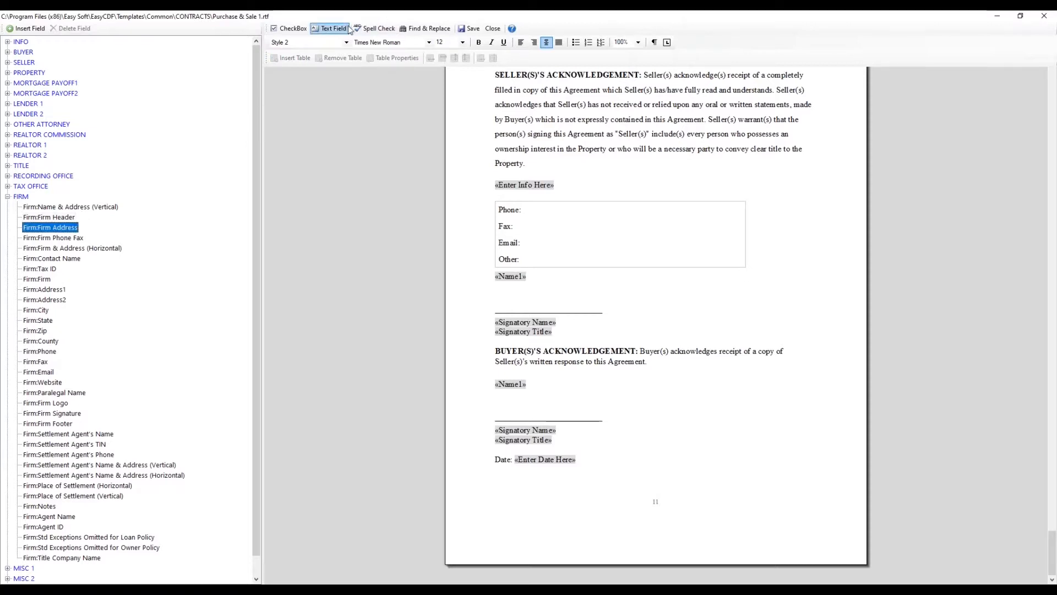
click(656, 482)
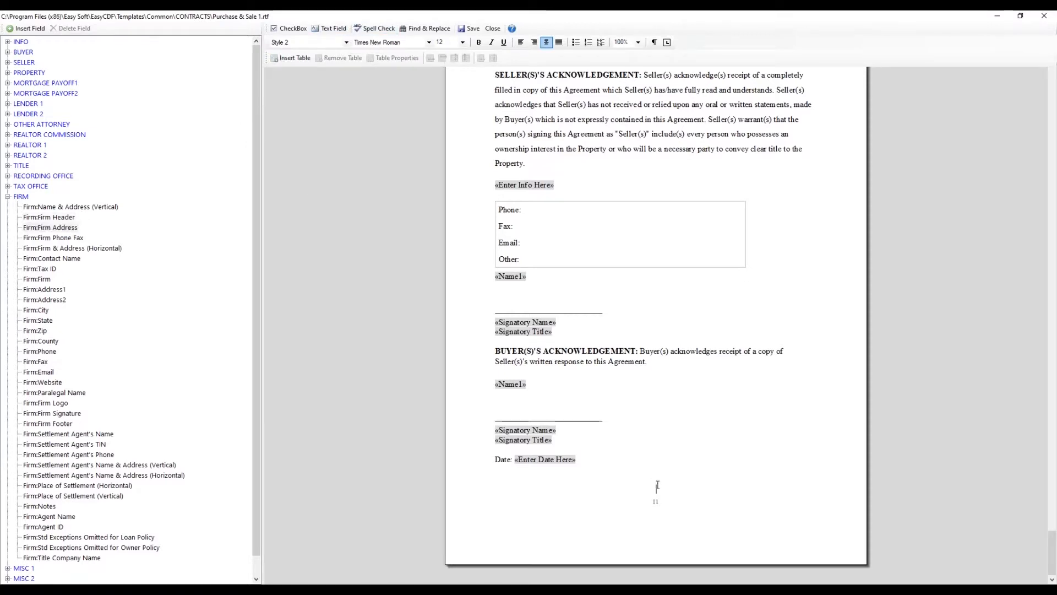
click(33, 29)
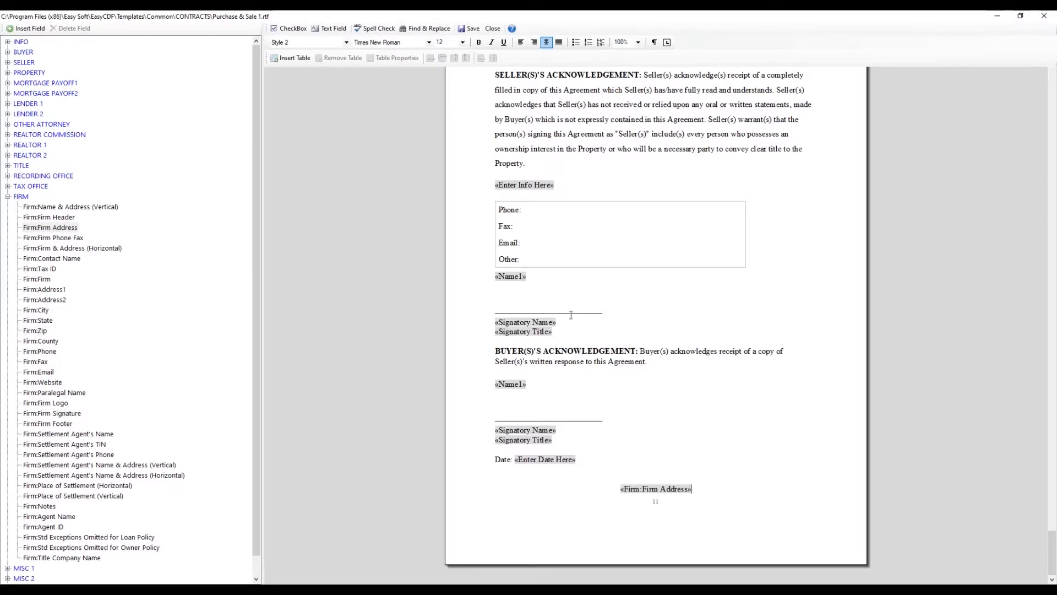
Delete the blank line above the signature line in the BUYER(S)'S ACKNOWLEDGEMENT section.
click(556, 415)
click(488, 405)
click(488, 408)
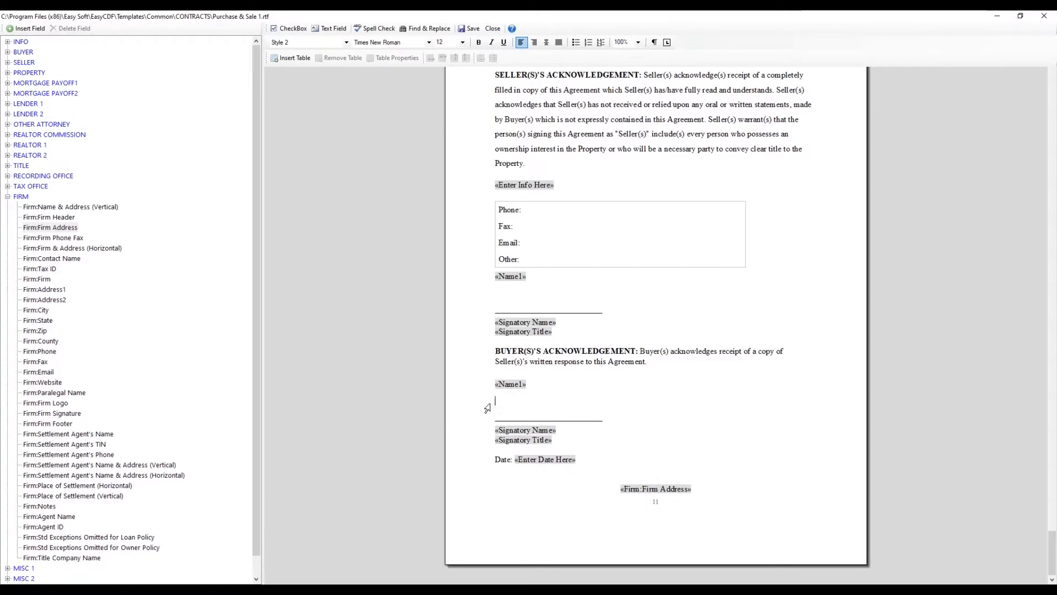
key(BackSpace)
Insert the Firm:Firm & Address (Horizontal) field on a new centred line above the Firm:Firm Address field.
click(621, 472)
key(Return)
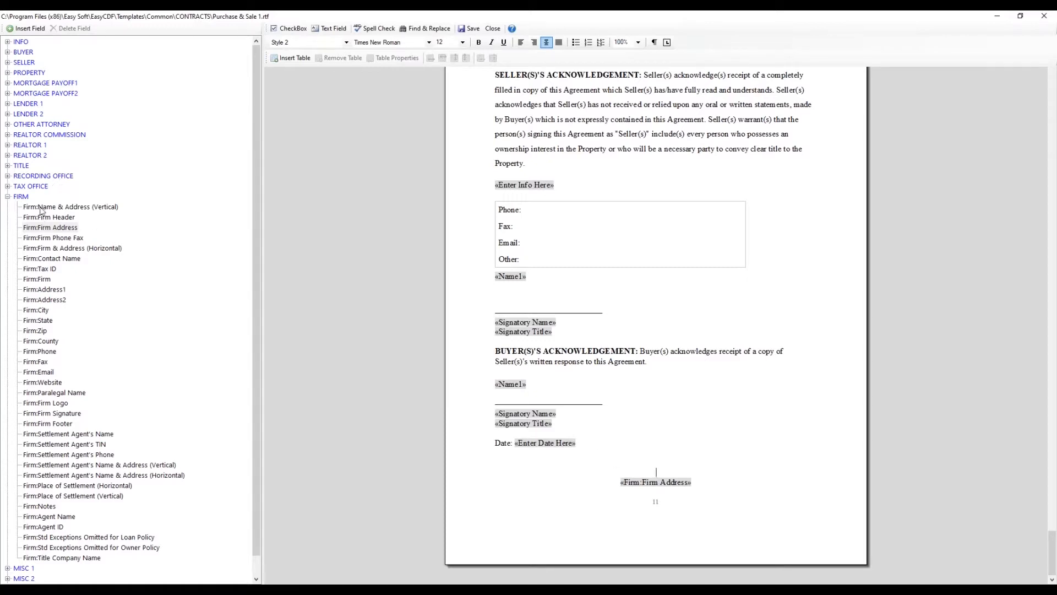
click(47, 252)
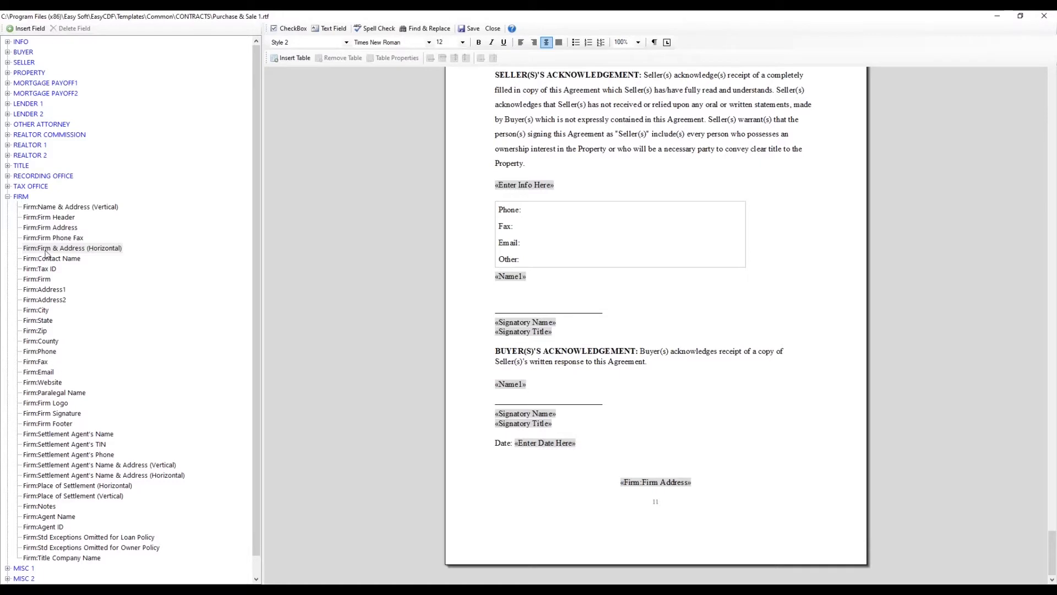
click(97, 251)
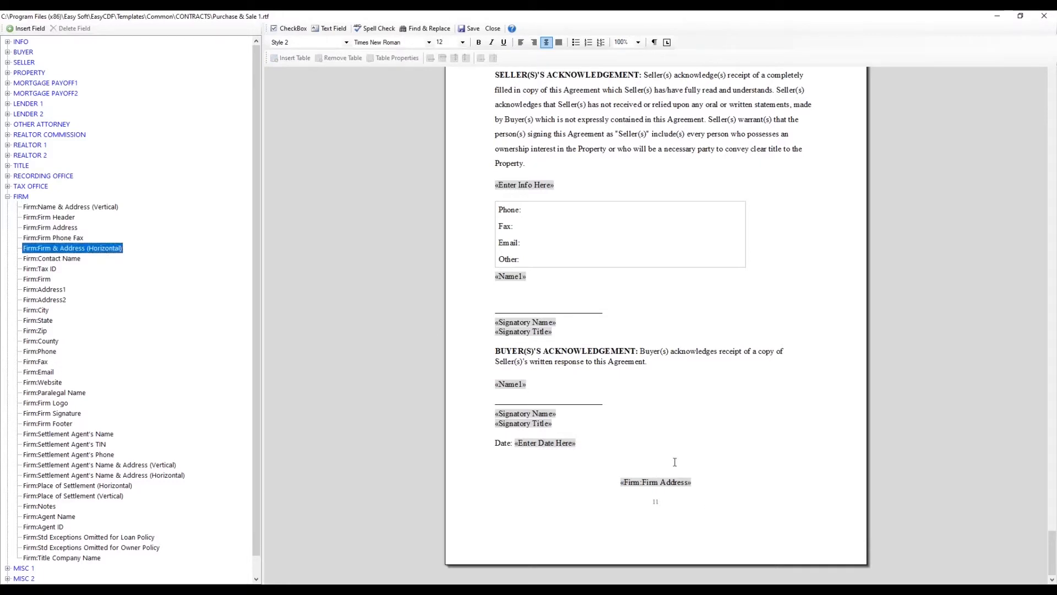
click(659, 471)
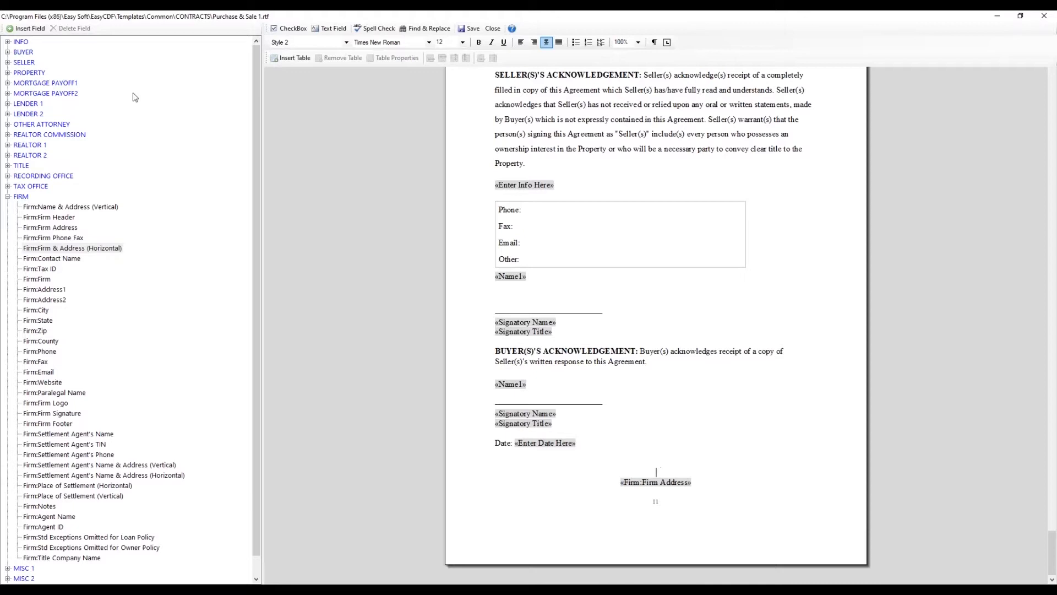
click(28, 28)
Delete the Firm:Firm Address field below the Firm:Firm & Address (Horizontal) field.
click(689, 483)
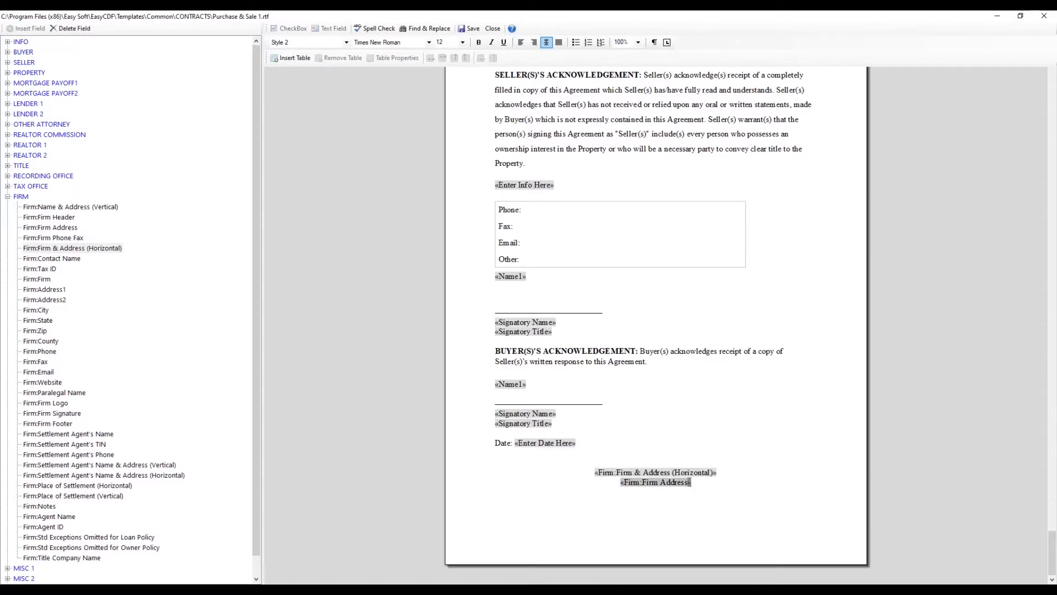
key(BackSpace)
key(BackSpace)
key(BackSpace)
key(BackSpace)
key(BackSpace)
key(BackSpace)
key(BackSpace)
key(BackSpace)
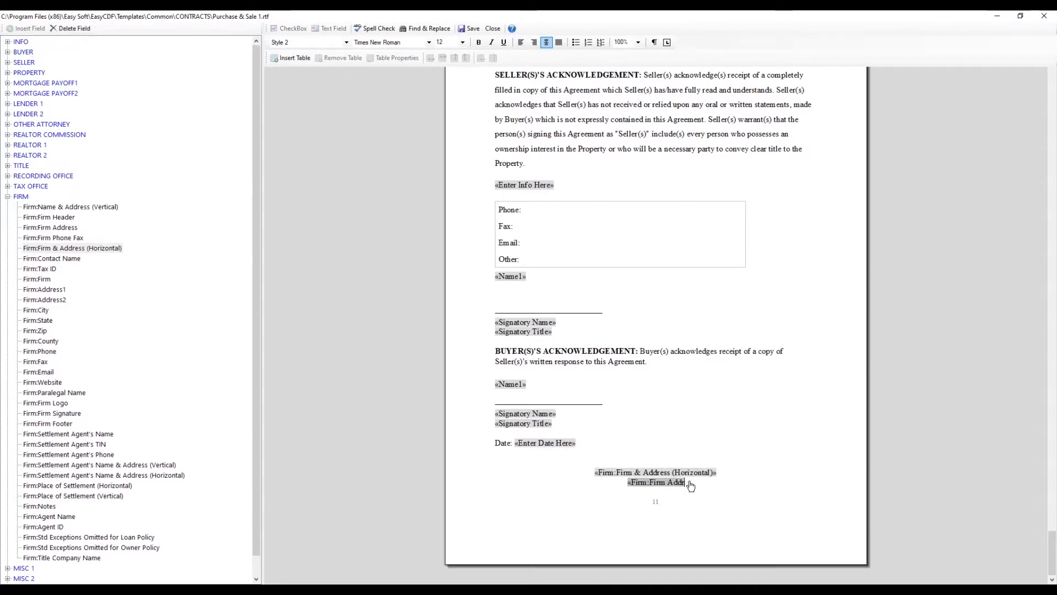
key(BackSpace)
key(BackSpace)
key(BackSpace)
key(BackSpace)
key(BackSpace)
key(BackSpace)
key(BackSpace)
key(BackSpace)
key(BackSpace)
key(BackSpace)
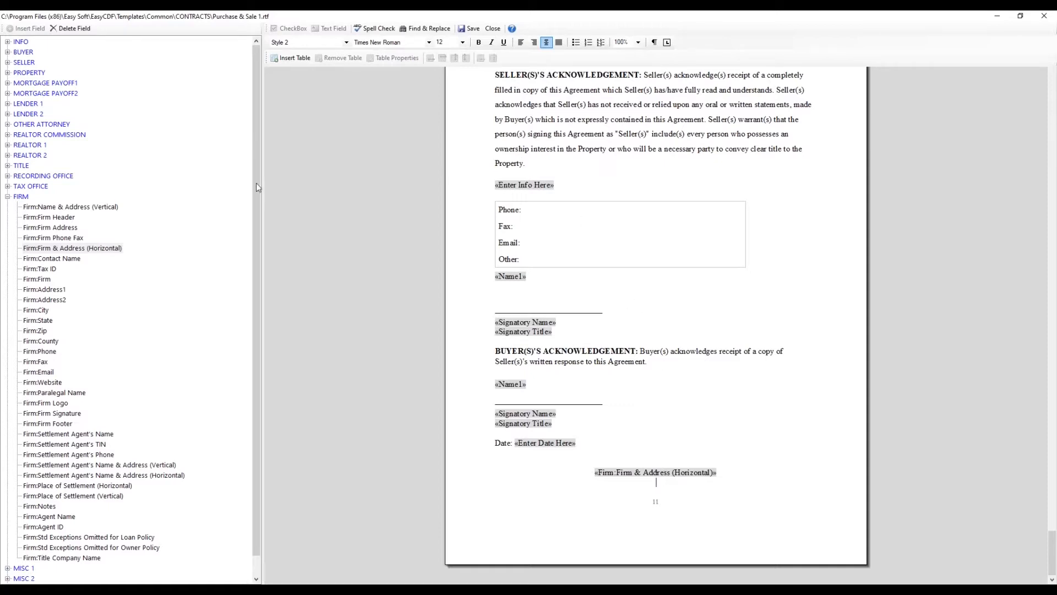
Collapse the FIRM category in the merge field list.
click(7, 197)
click(8, 197)
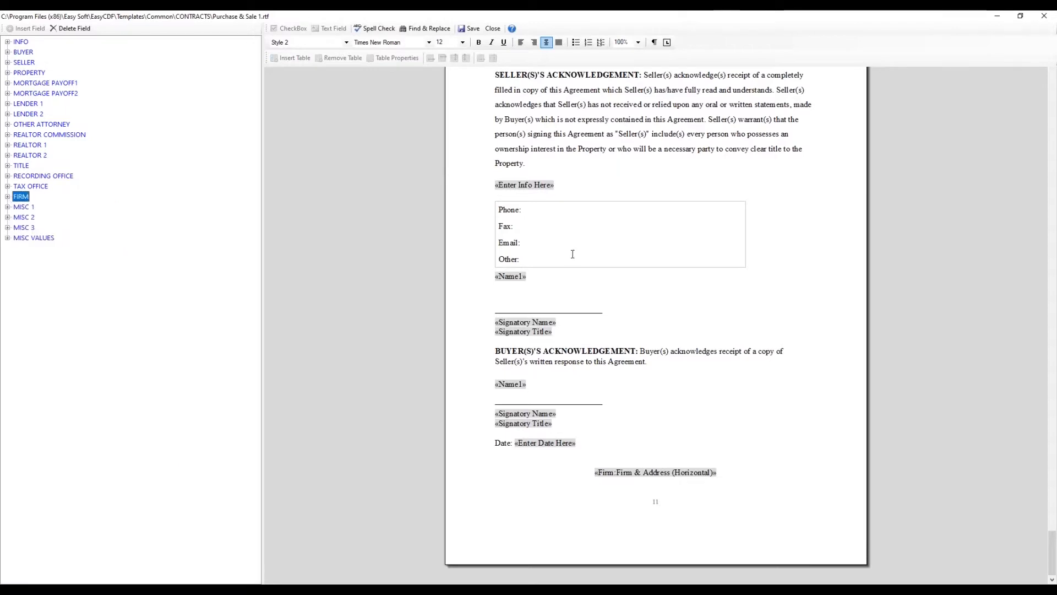
scroll(573, 253, up, 6)
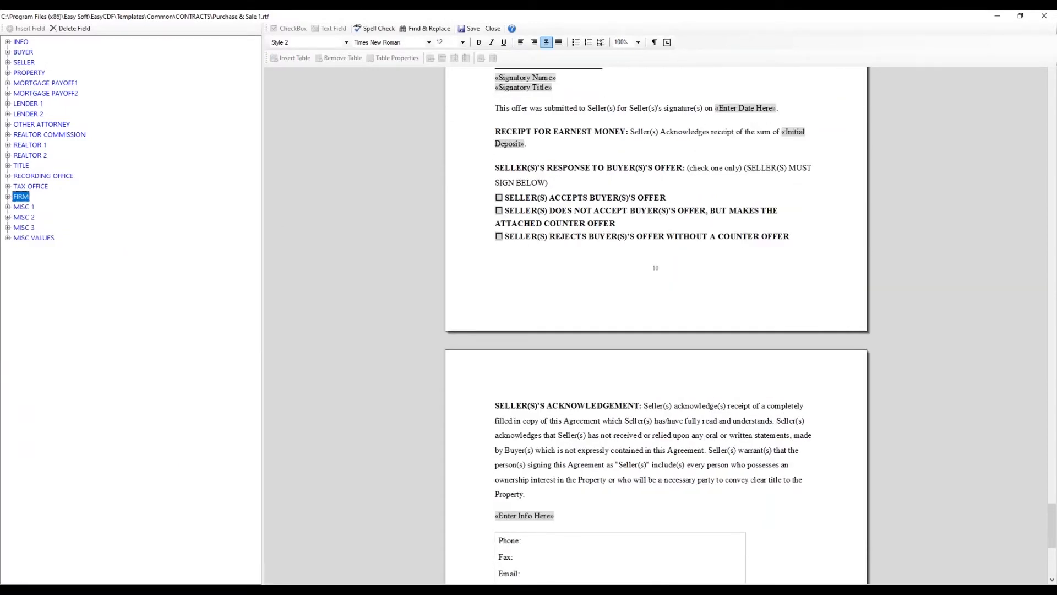
scroll(567, 251, up, 2)
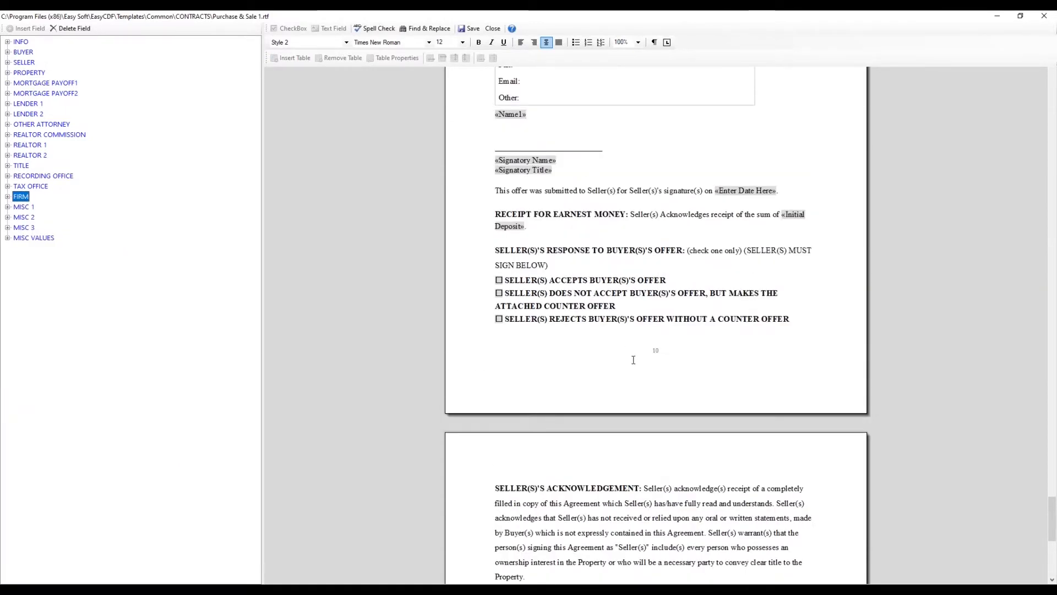
Save the customized contract as Purchase & Sale 1 in the EasyCDF Templates folder and close the template editor.
click(468, 30)
click(468, 28)
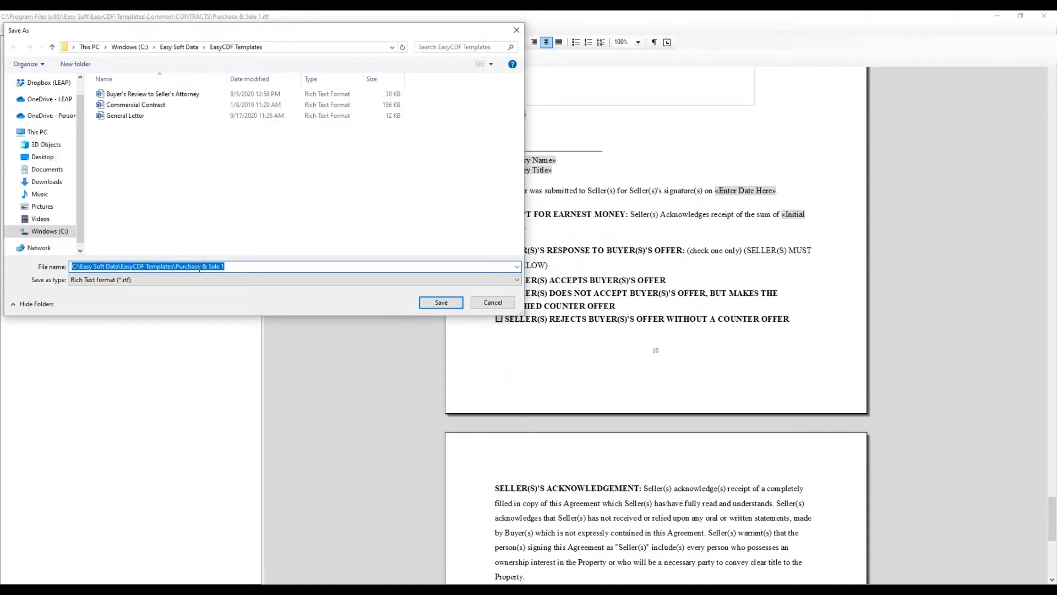
click(442, 303)
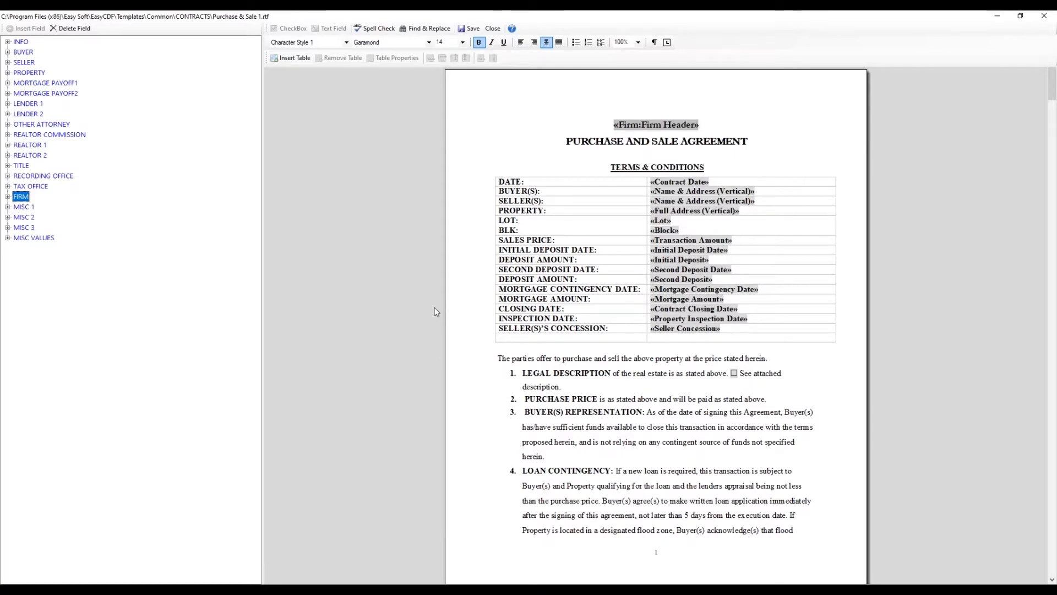
click(486, 33)
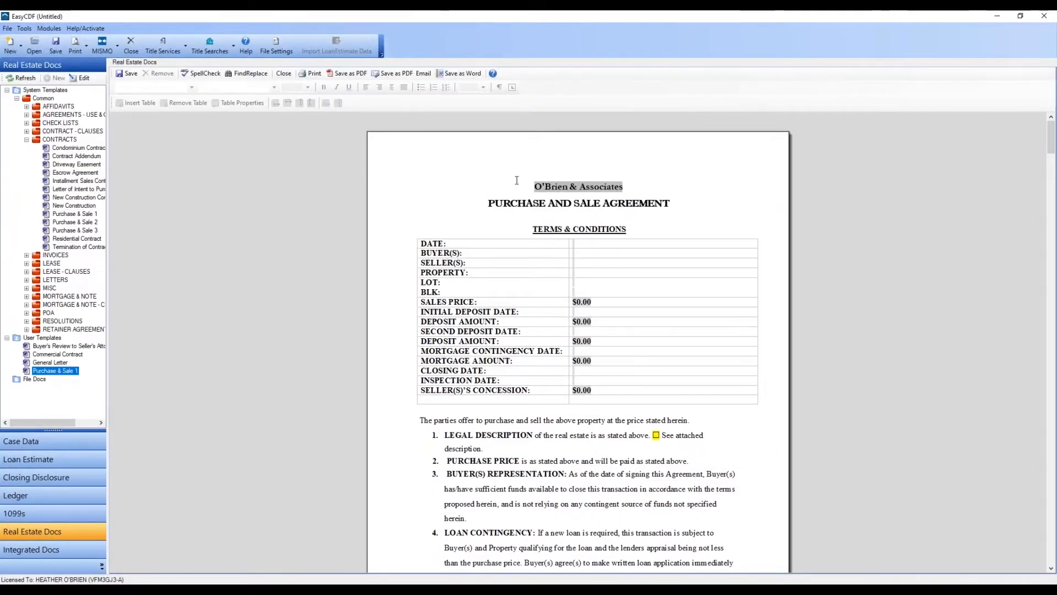
Review the merged Purchase & Sale 1 user template from the firm header to the closing firm line on the last page.
click(1050, 226)
drag(1053, 184, 1048, 582)
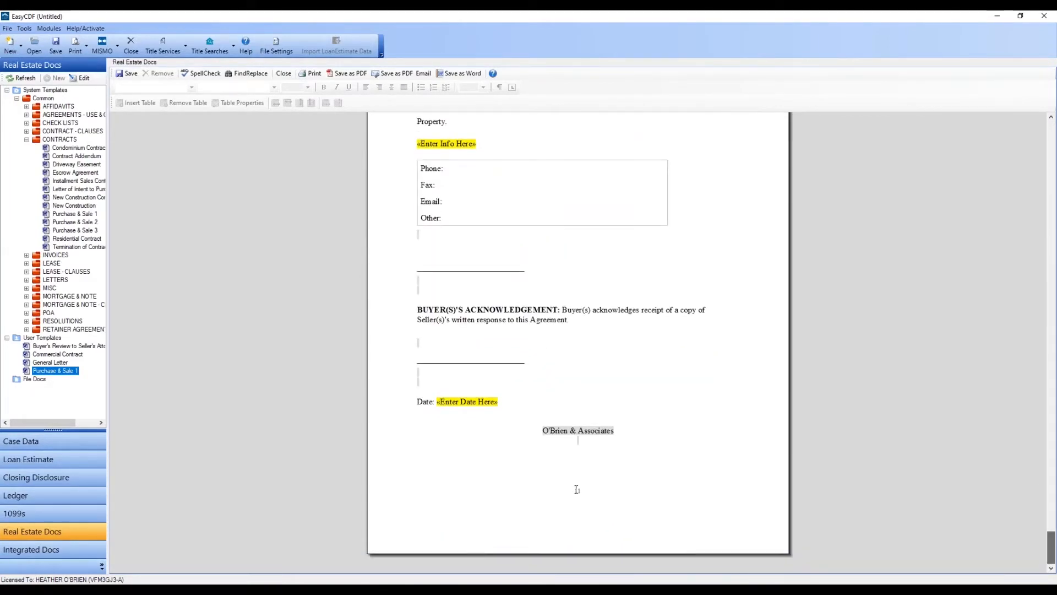
click(575, 441)
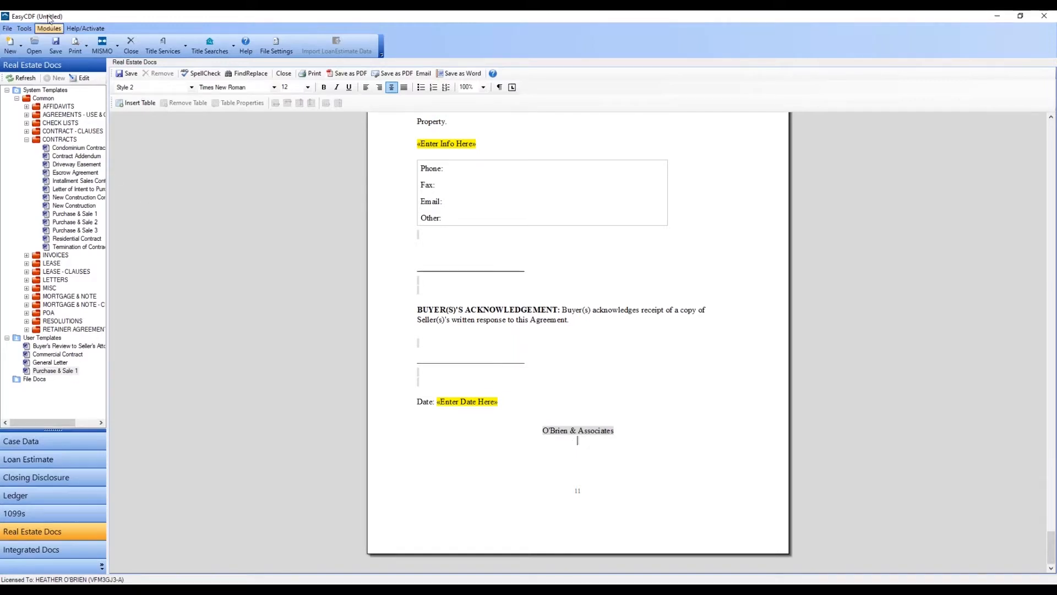
click(24, 29)
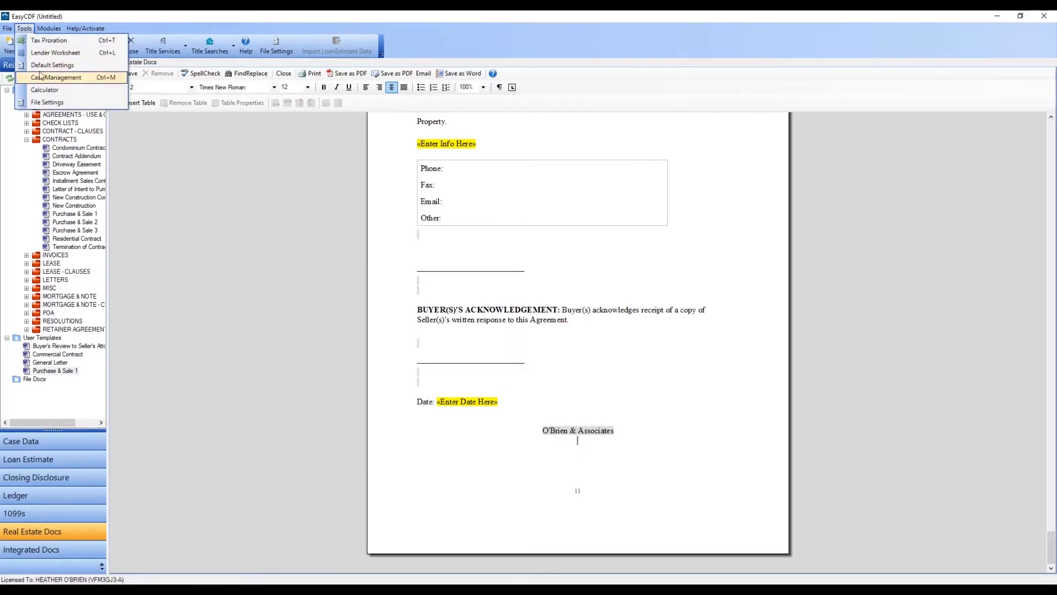
click(26, 30)
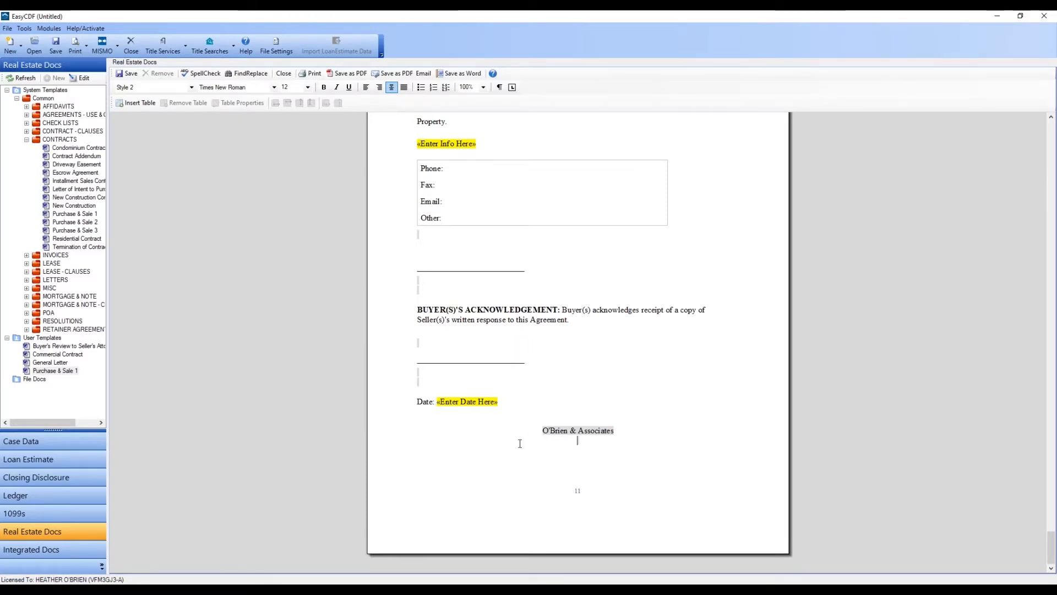
scroll(519, 443, up, 1)
scroll(520, 443, up, 9)
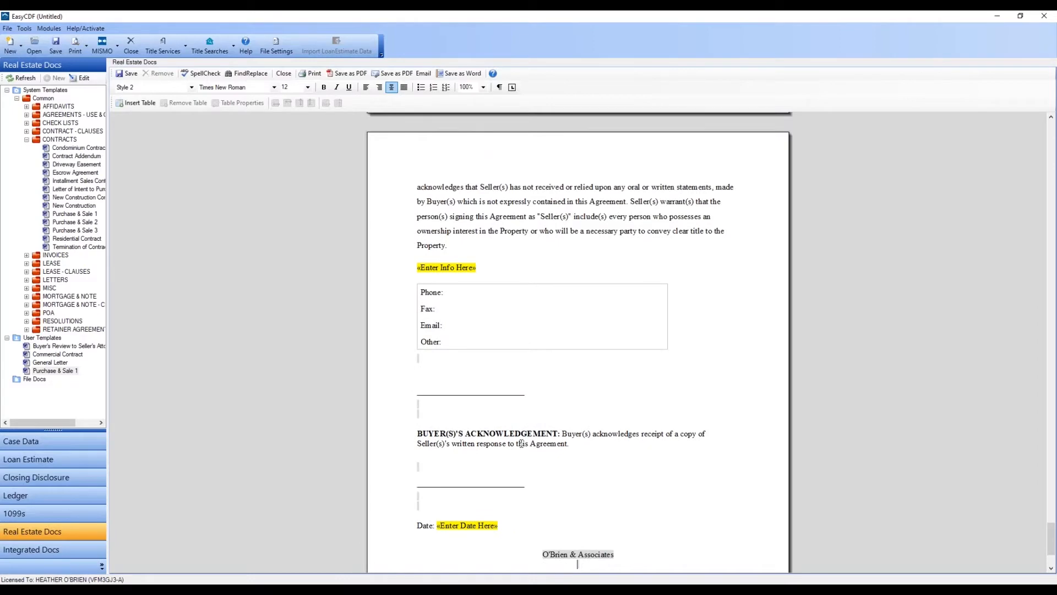
scroll(522, 442, up, 10)
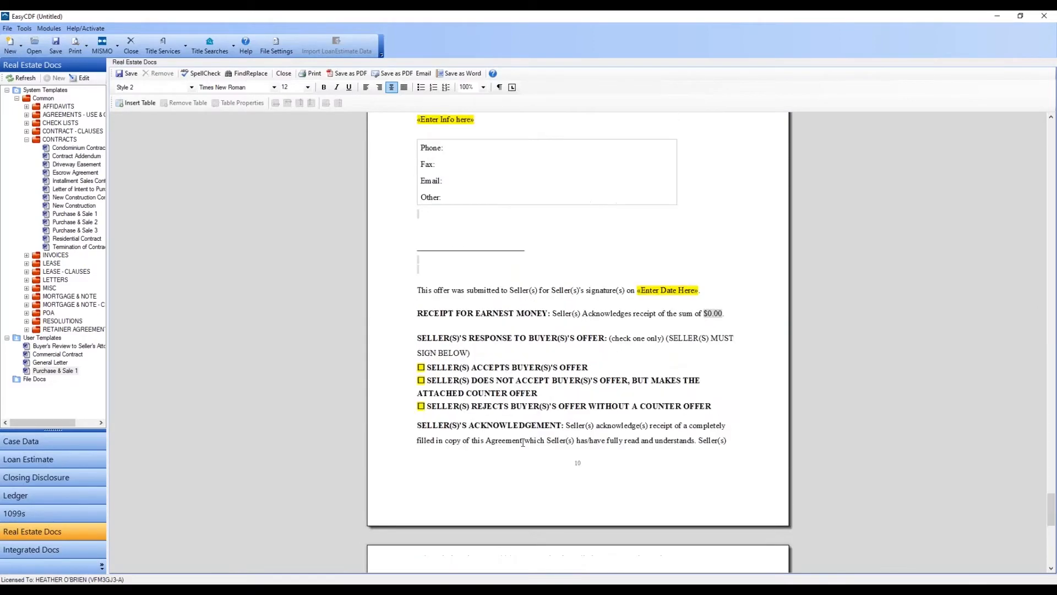
scroll(537, 451, up, 2)
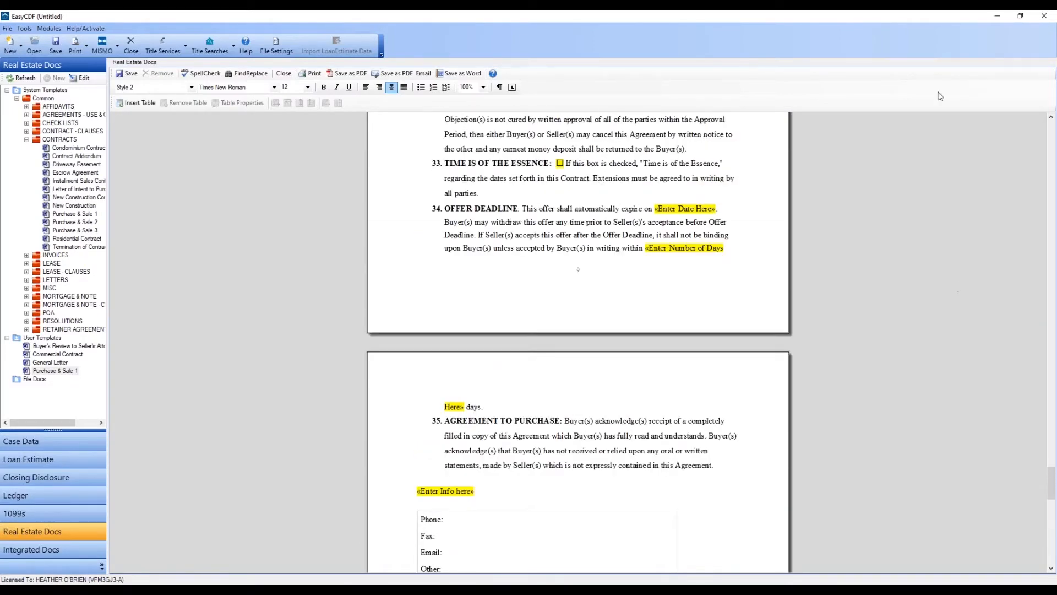
Compare the Purchase & Sale 1 user template with the system original in CONTRACTS, and collapse the CONTRACTS and Common folders.
click(44, 338)
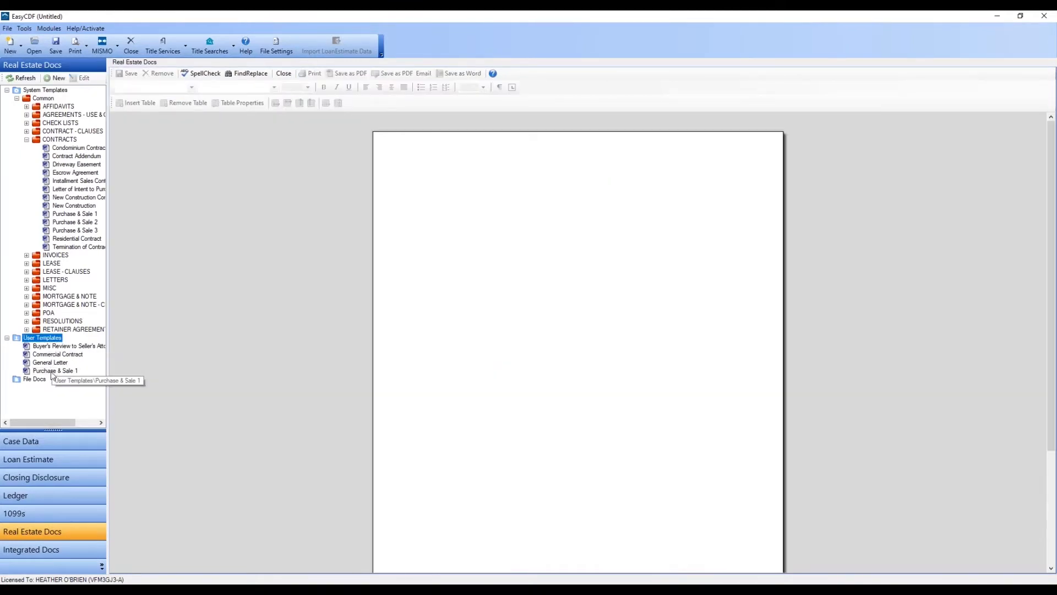
click(53, 371)
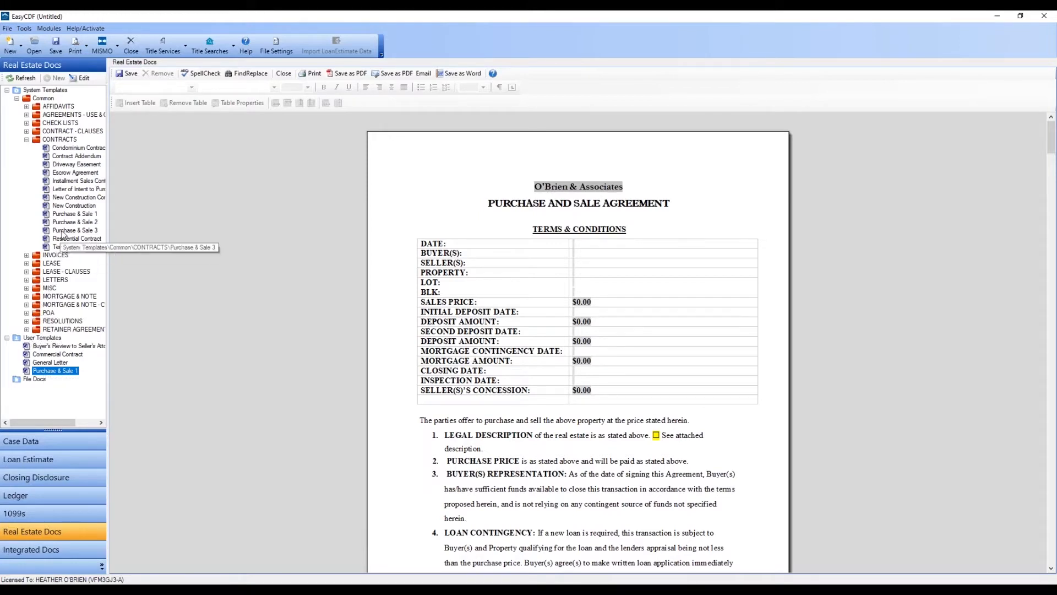
click(70, 214)
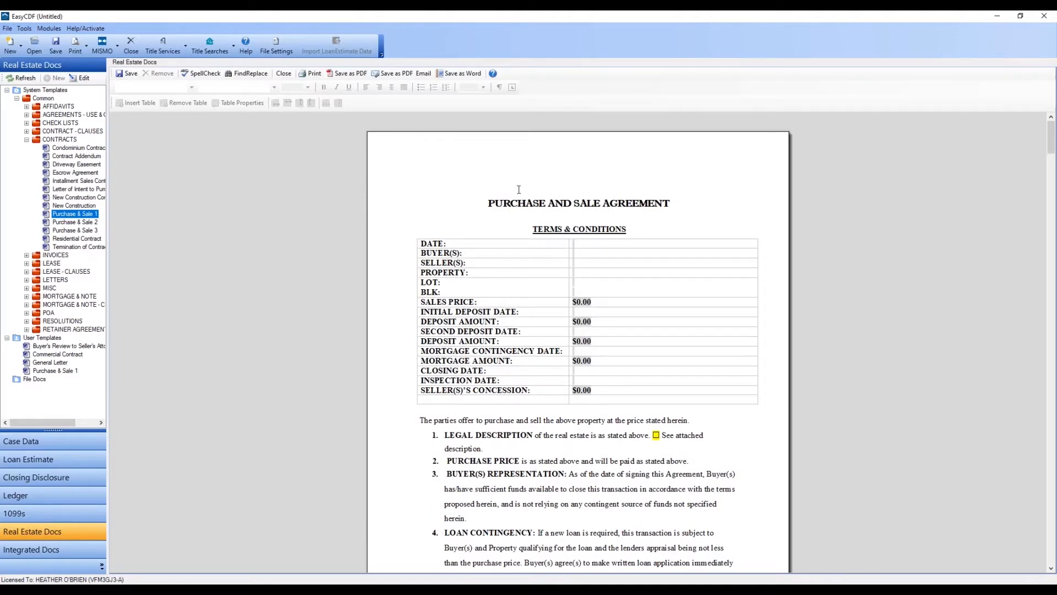
click(26, 140)
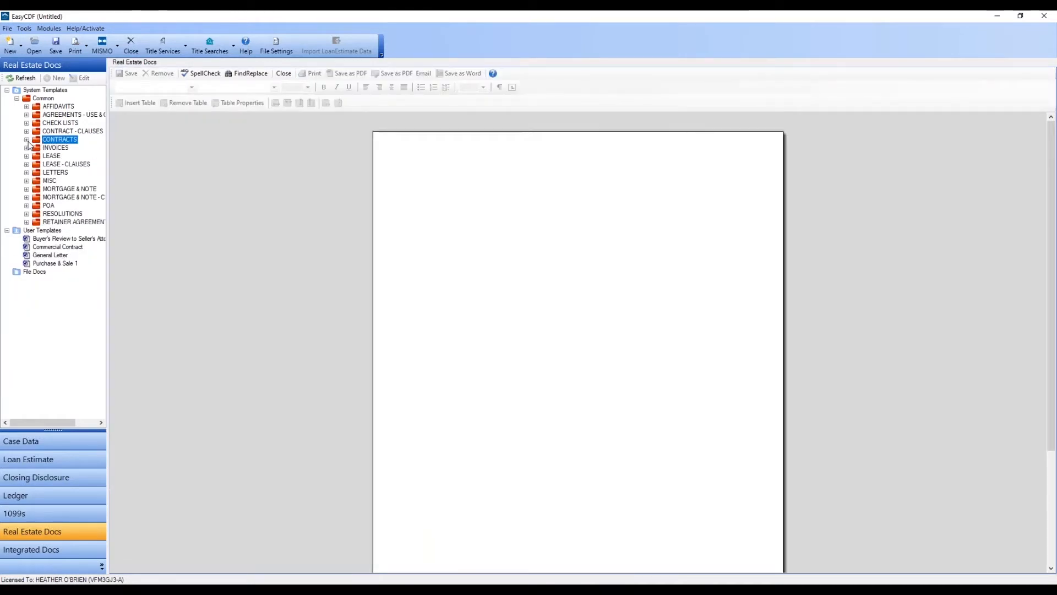
click(17, 98)
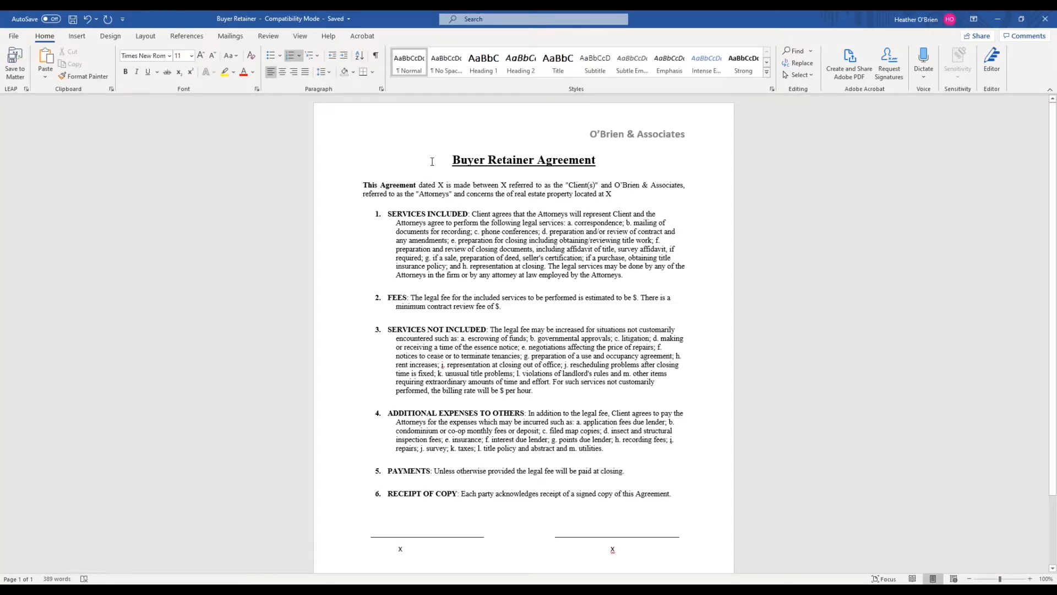
In Word, save Buyer Retainer in Rich Text Format to C:\Easy Soft Data\EasyCDF Templates and close the document.
click(13, 36)
click(48, 176)
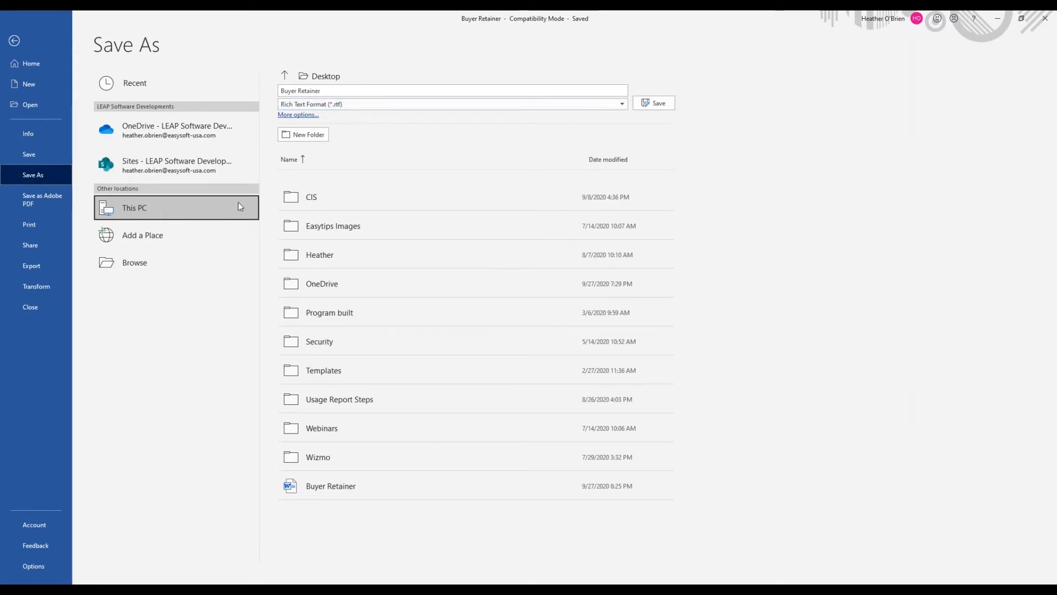
click(146, 263)
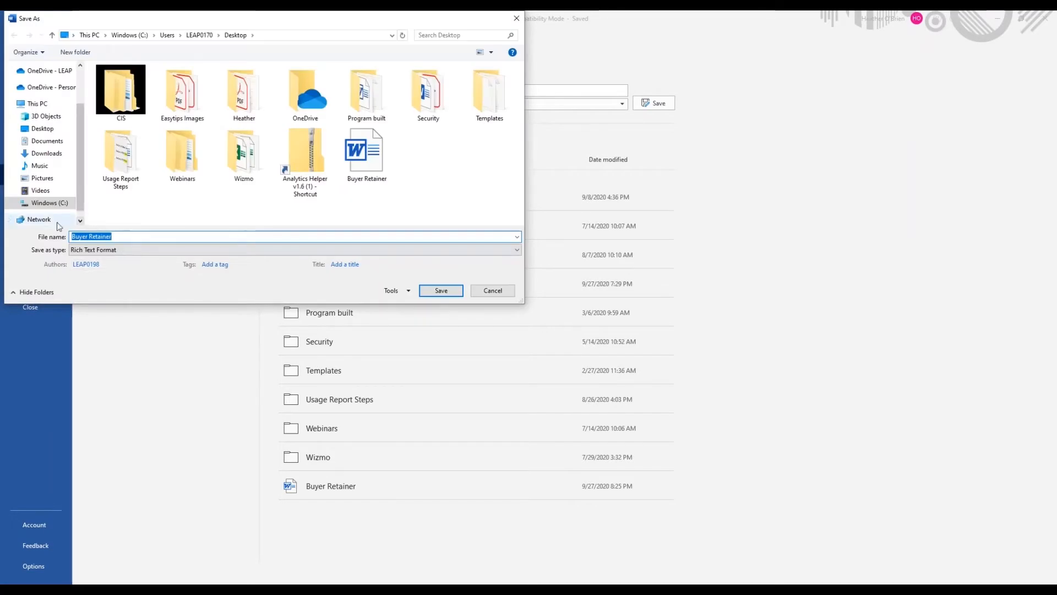
click(46, 206)
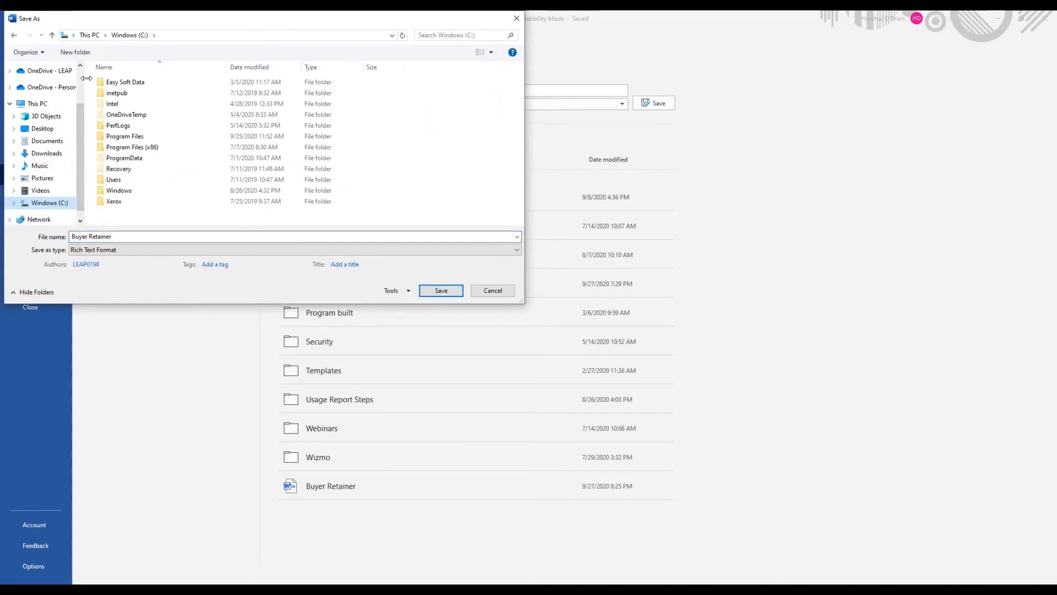
double_click(113, 87)
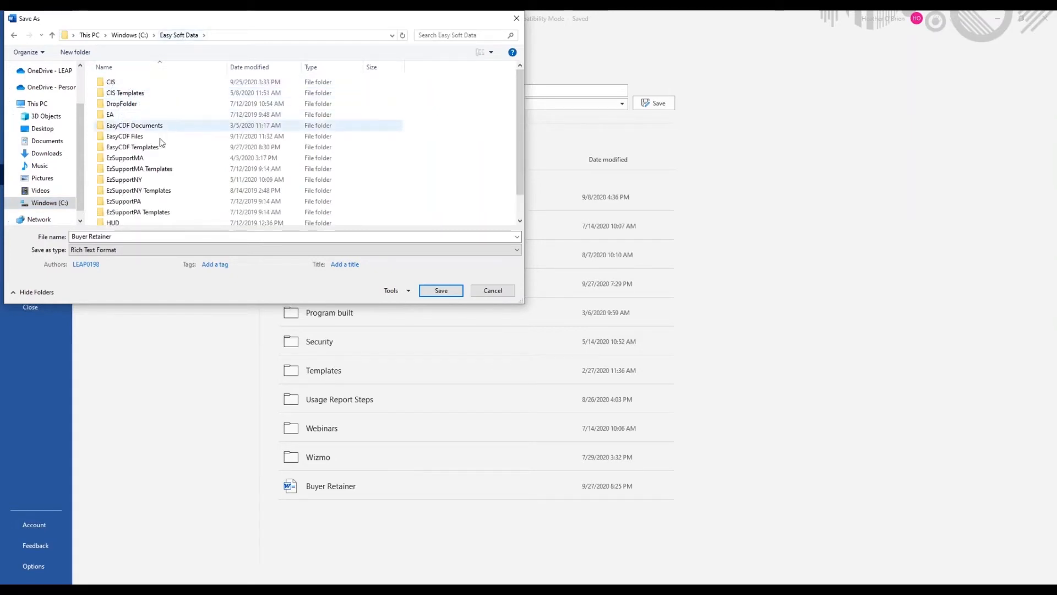
double_click(133, 148)
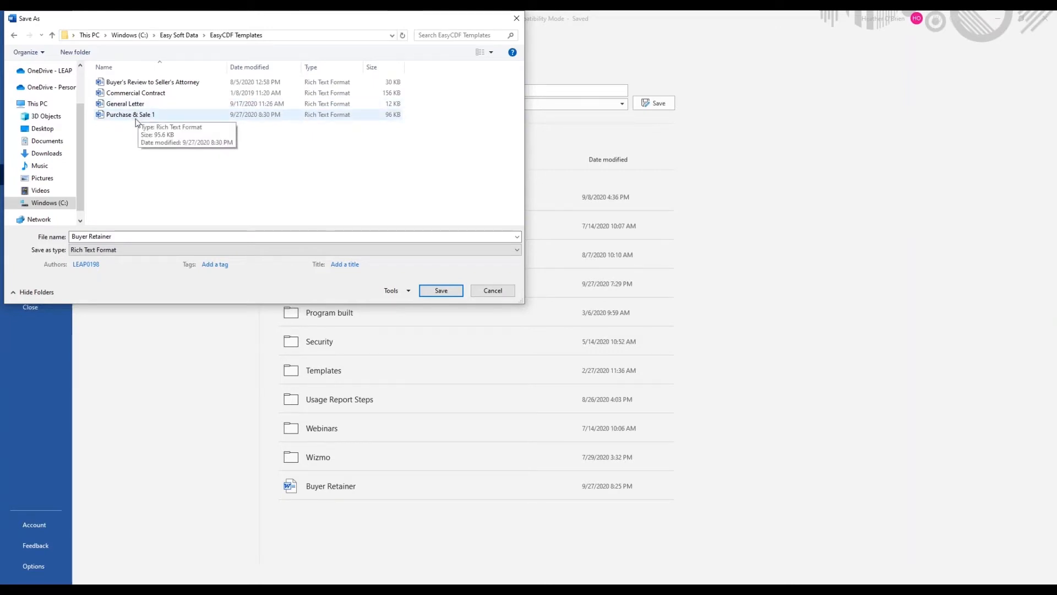
click(428, 297)
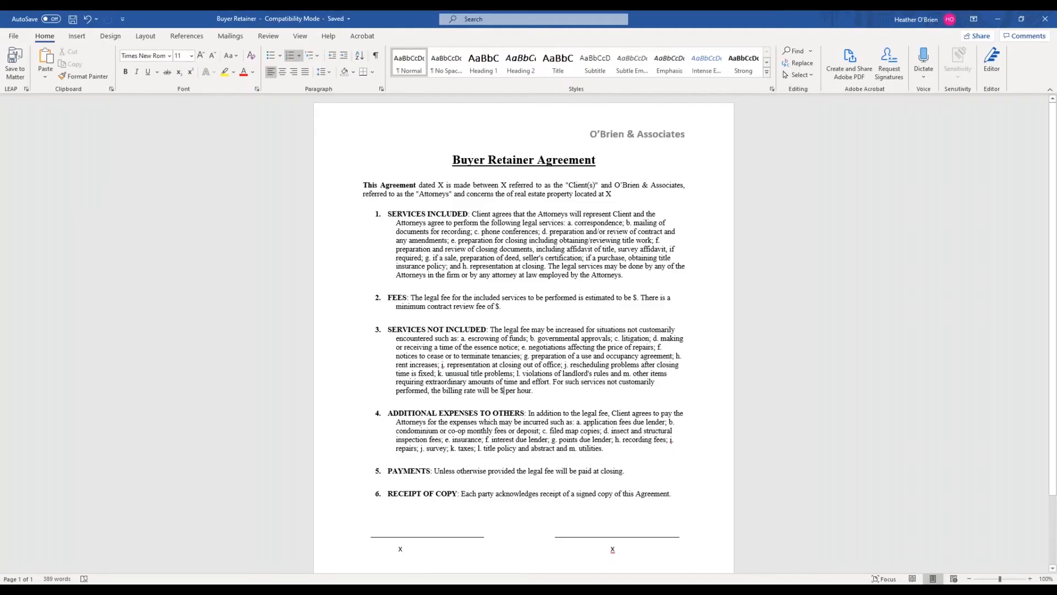
click(1043, 20)
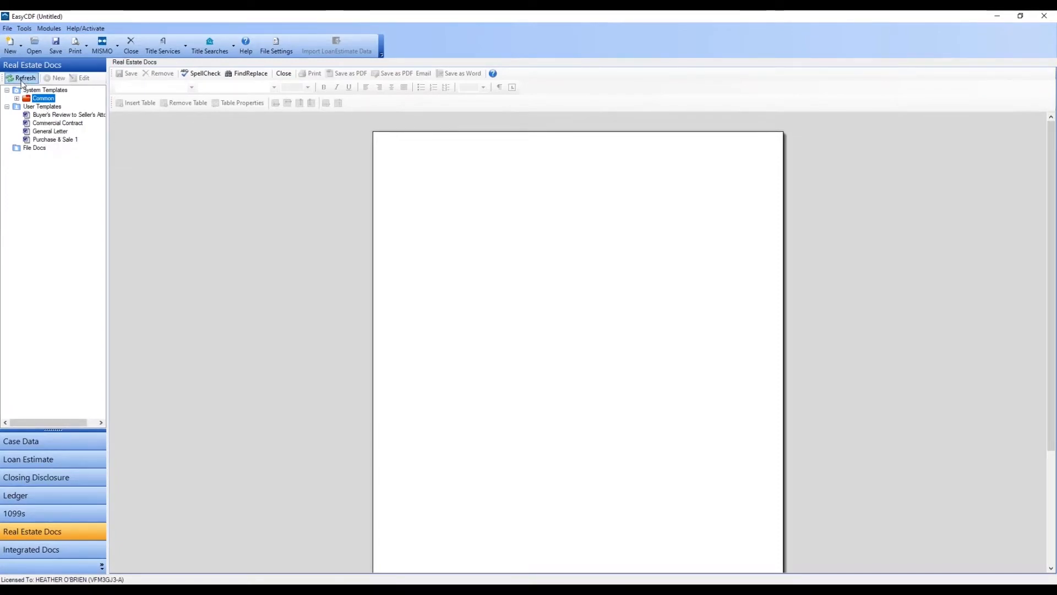
In EasyCDF, refresh the template list and open the Buyer Retainer user template for base template editing.
click(23, 80)
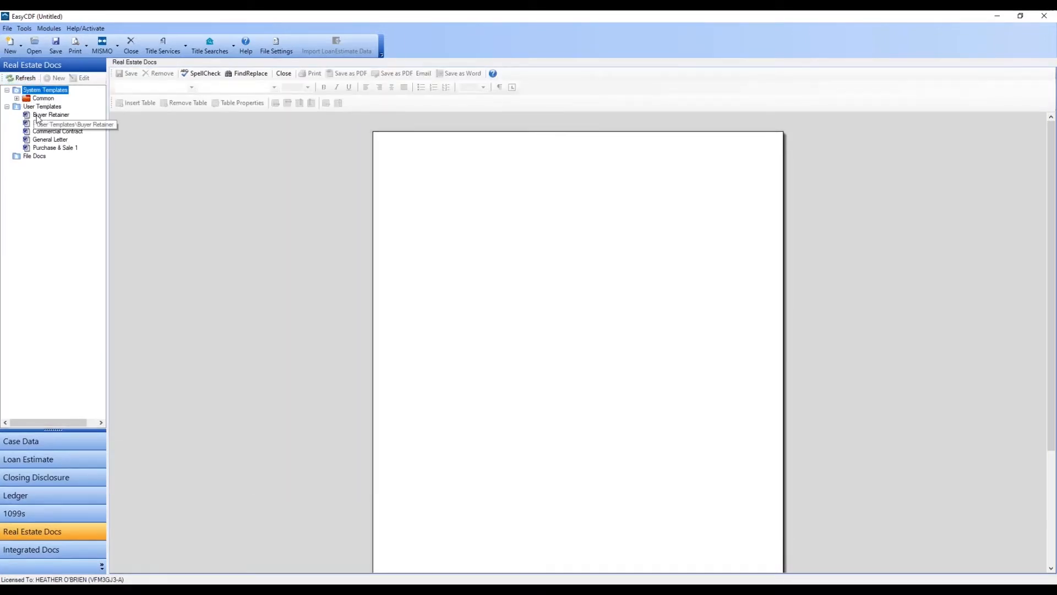
click(36, 116)
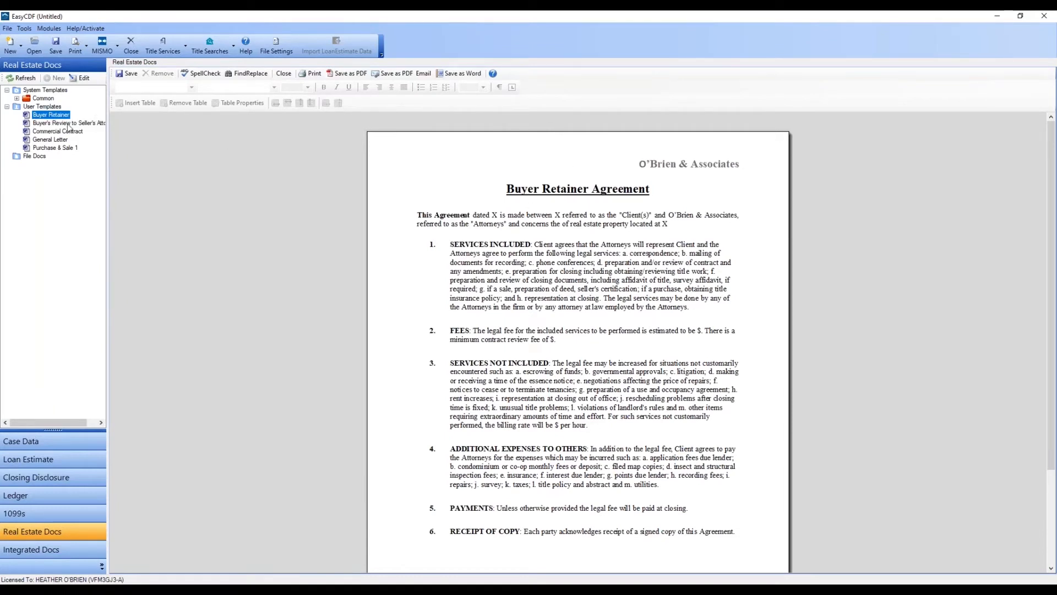
click(81, 78)
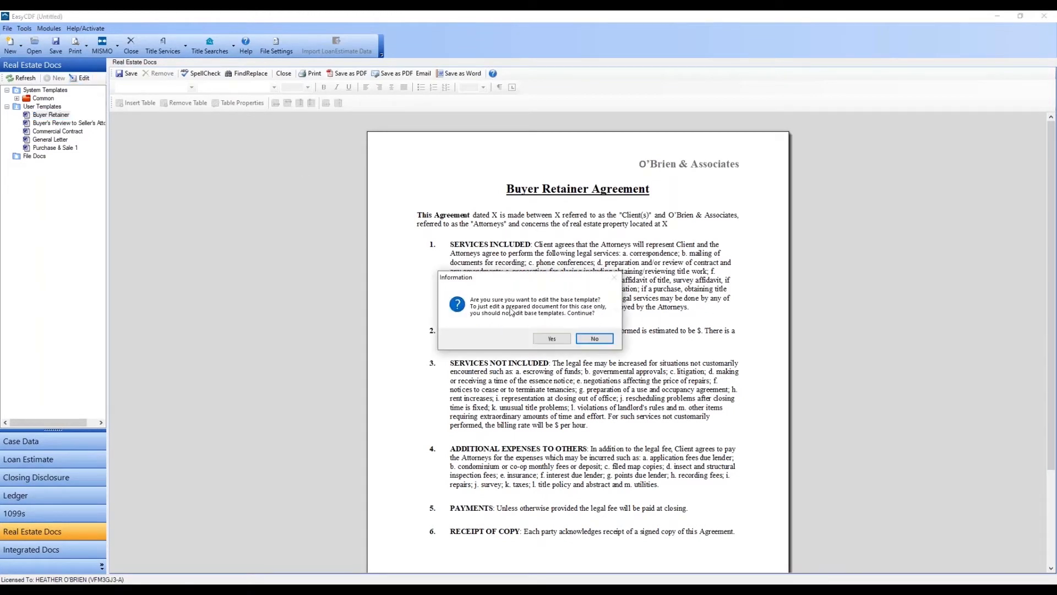
click(550, 341)
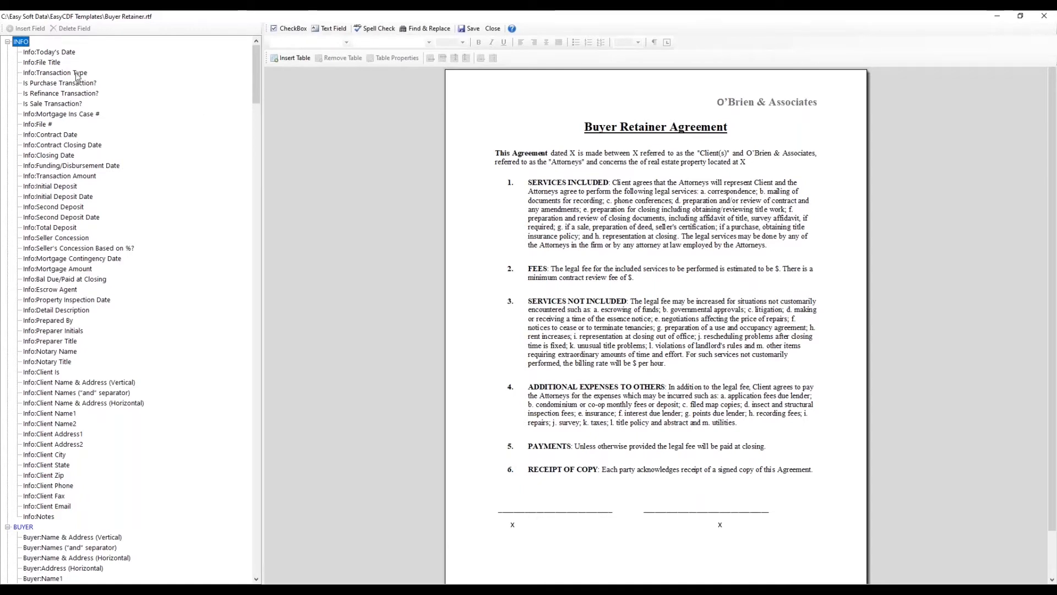
Replace the placeholder X after "This Agreement dated" with the Info:Today's Date field.
click(59, 54)
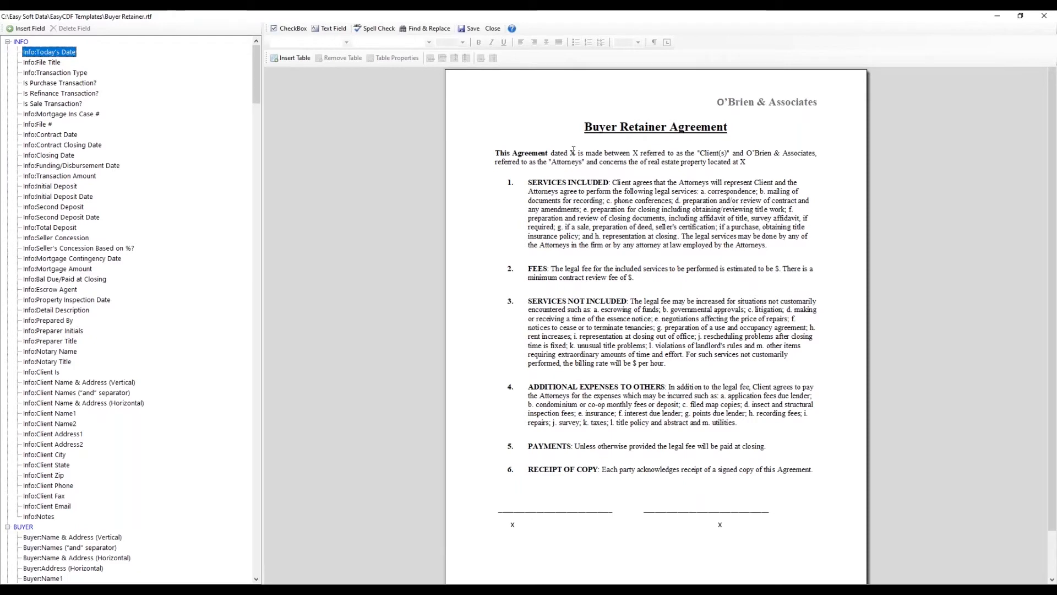
double_click(573, 153)
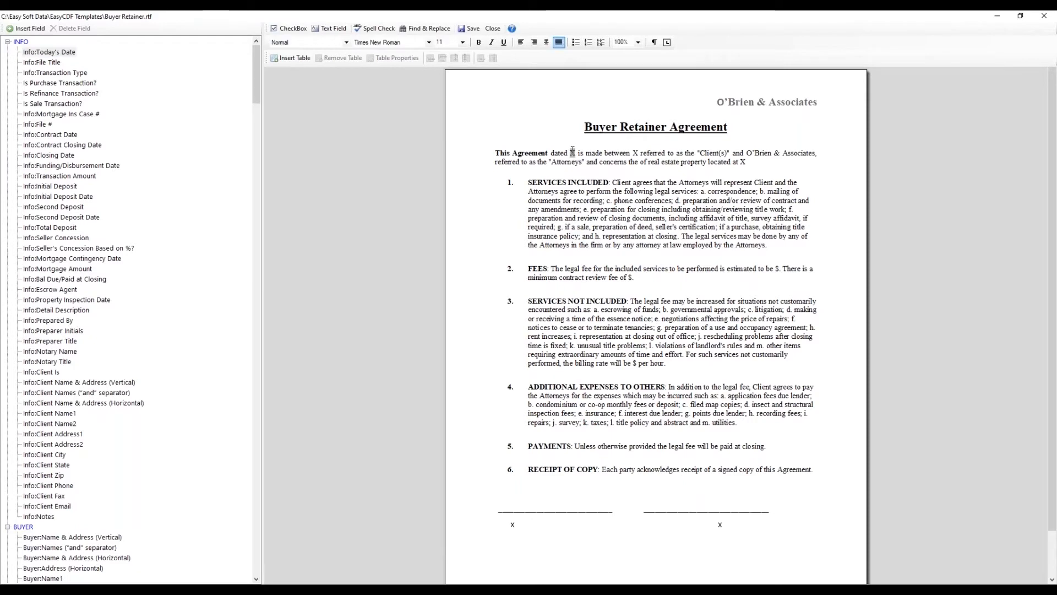
click(25, 31)
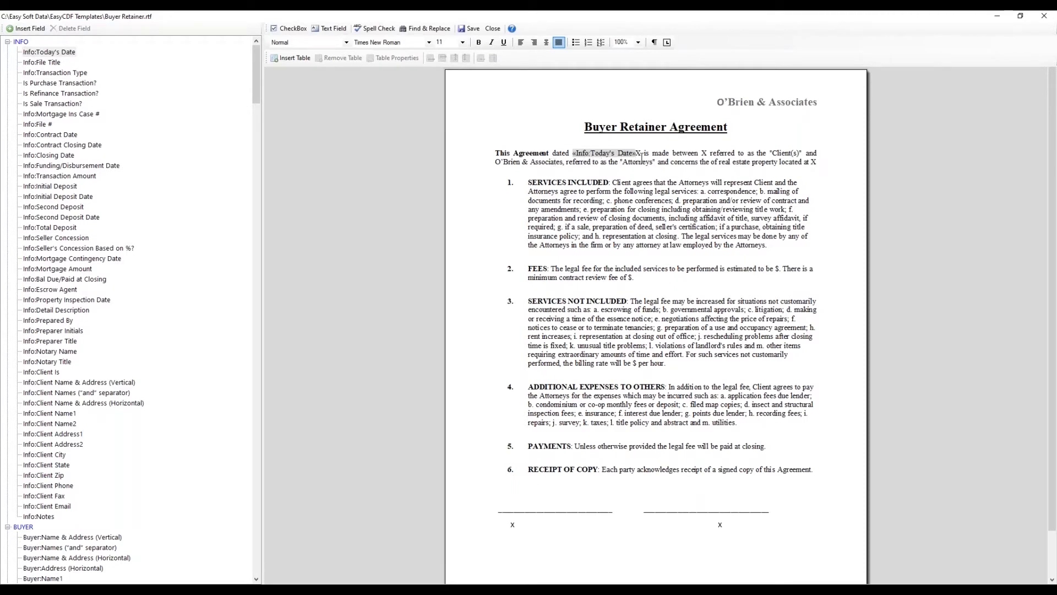
key(Delete)
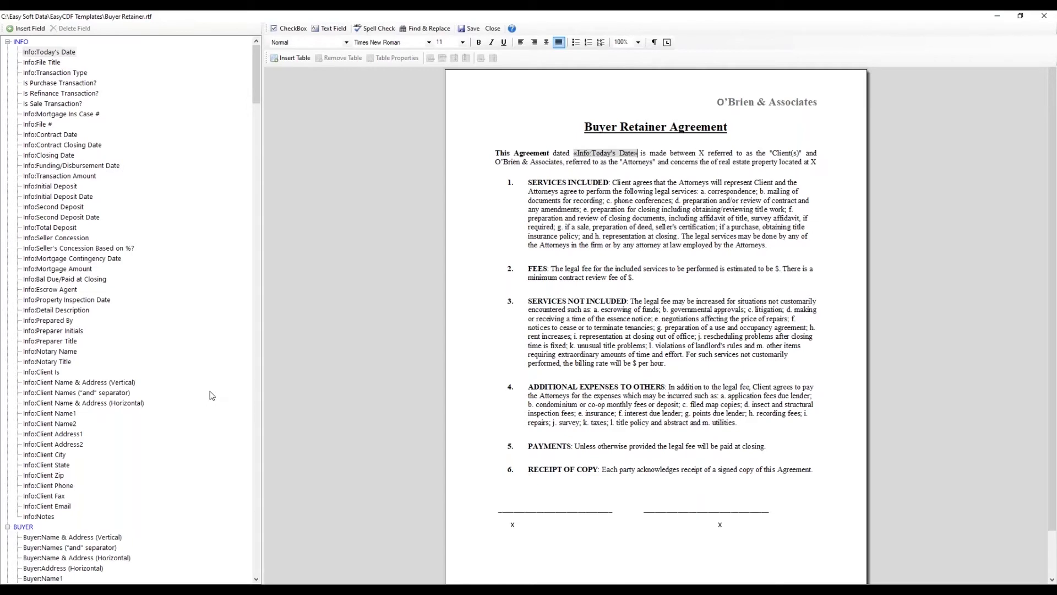
Replace the placeholder X after "is made between" with the Buyer:Names ("and" separator) field.
click(8, 42)
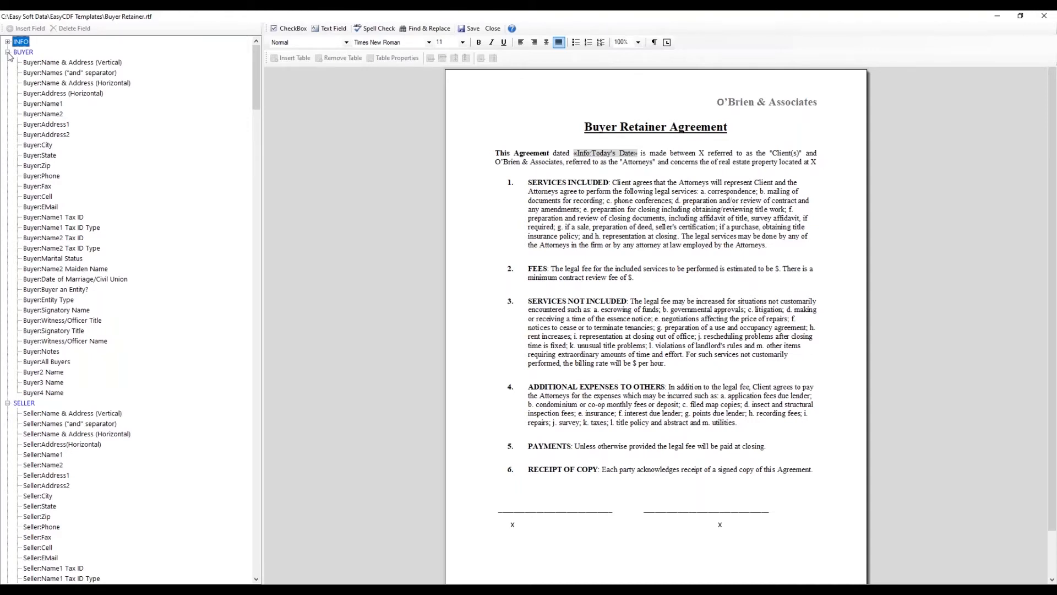
click(45, 75)
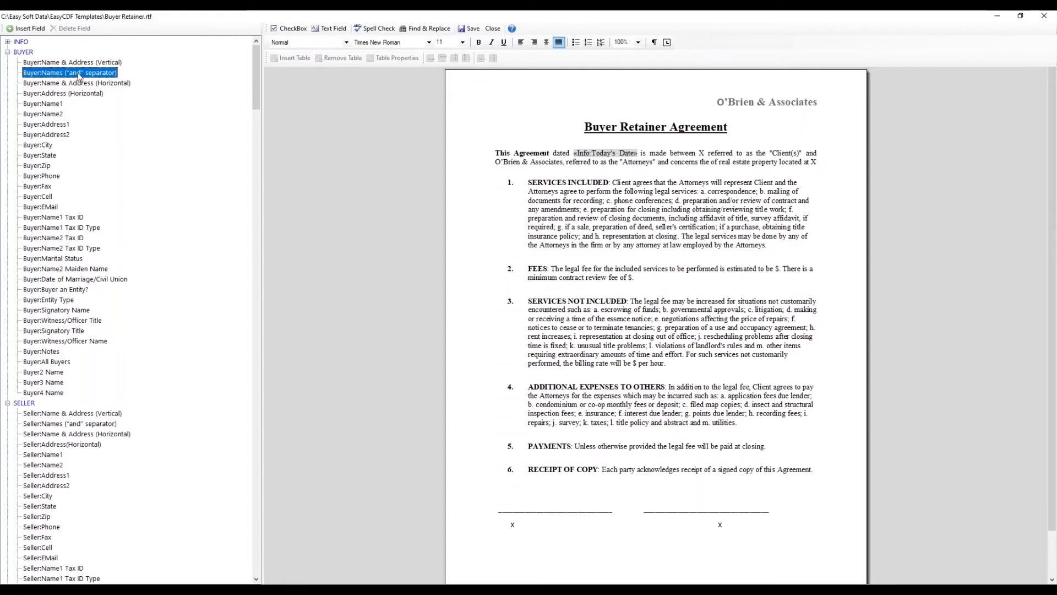
click(701, 154)
key(Delete)
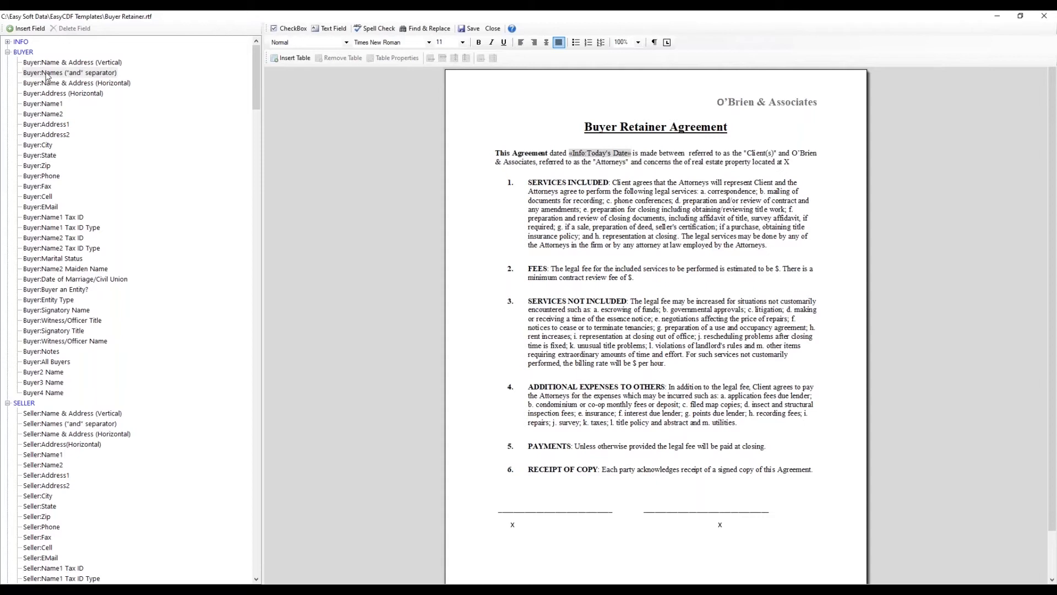
click(24, 29)
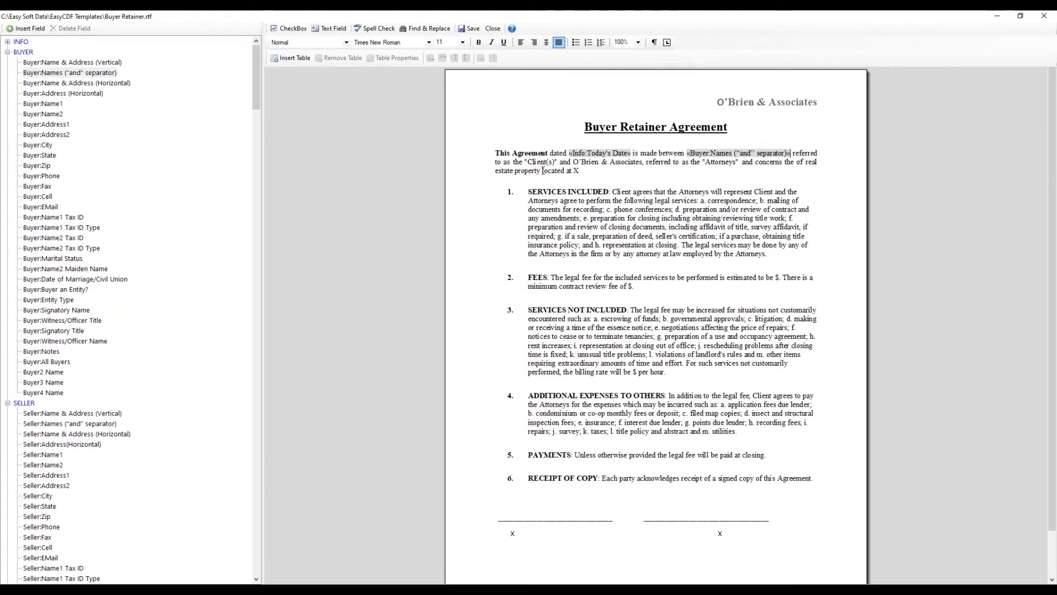
Replace the placeholder X after "real estate property located at" with the Property:Full Address (Horizontal) field.
double_click(576, 171)
scroll(35, 138, down, 9)
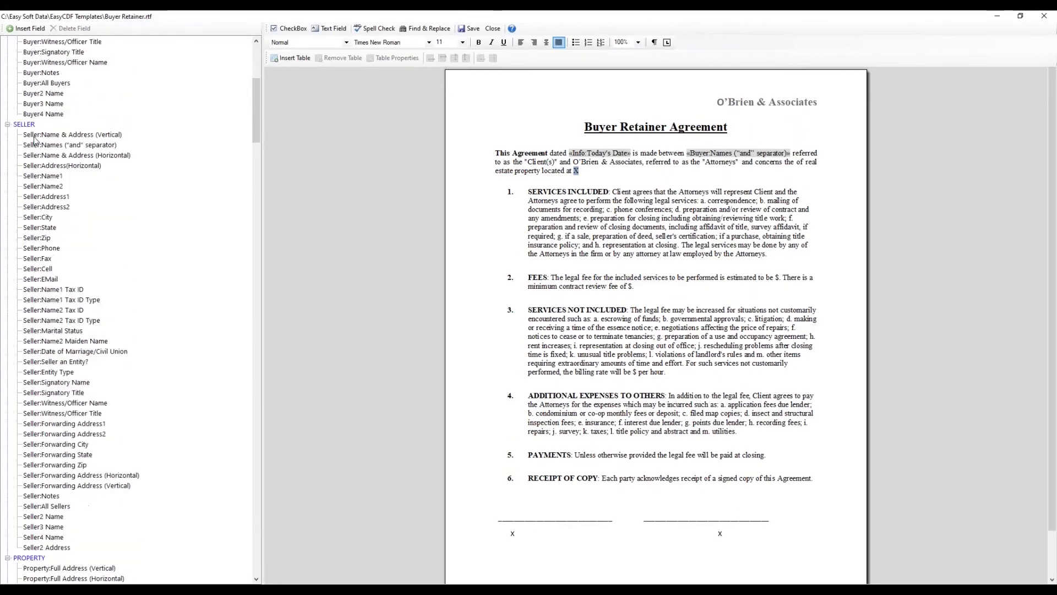
scroll(35, 139, down, 10)
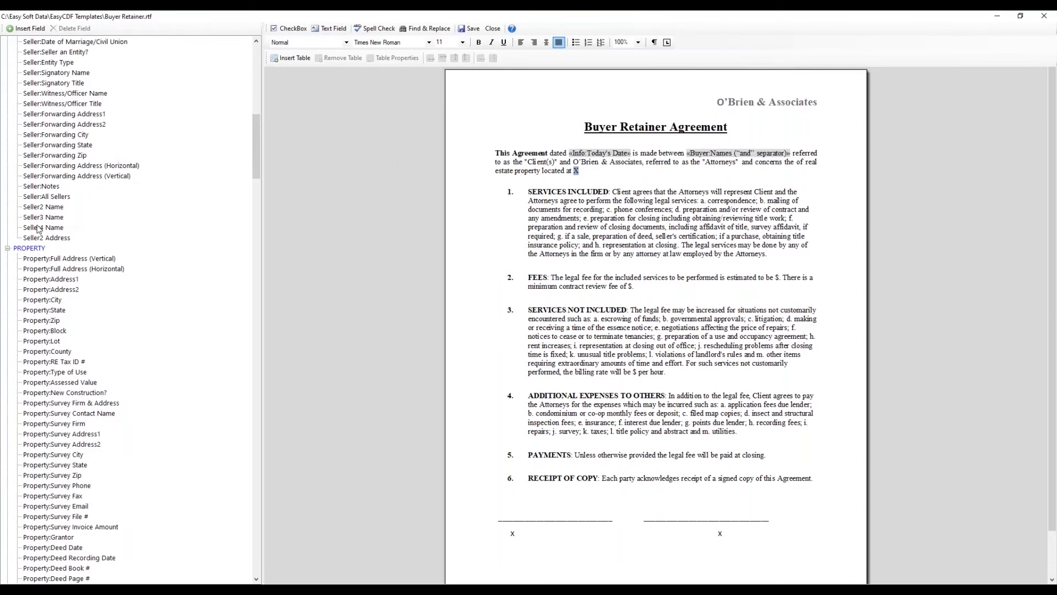
click(45, 273)
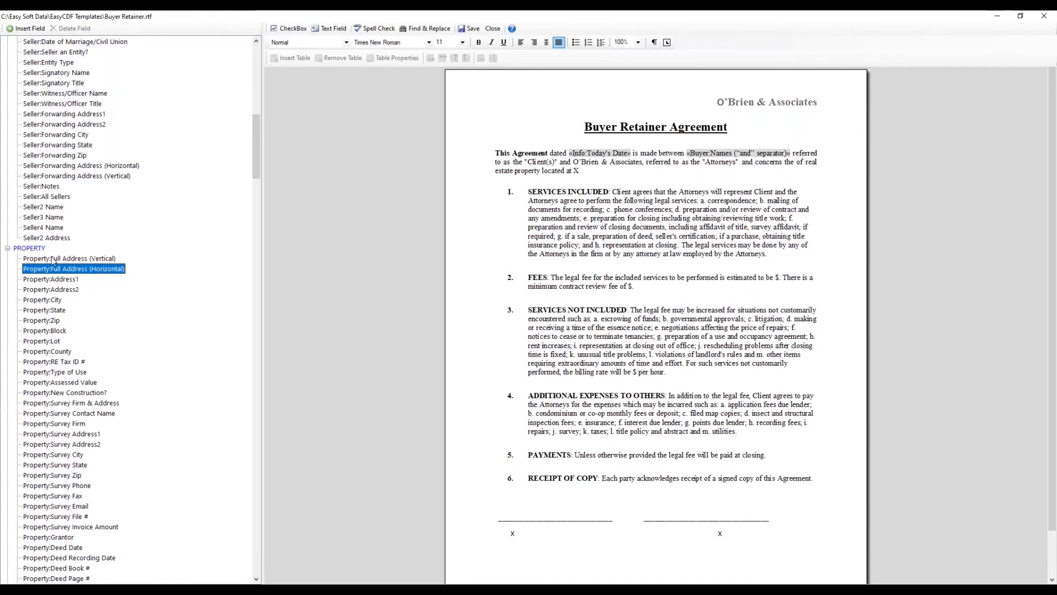
click(53, 259)
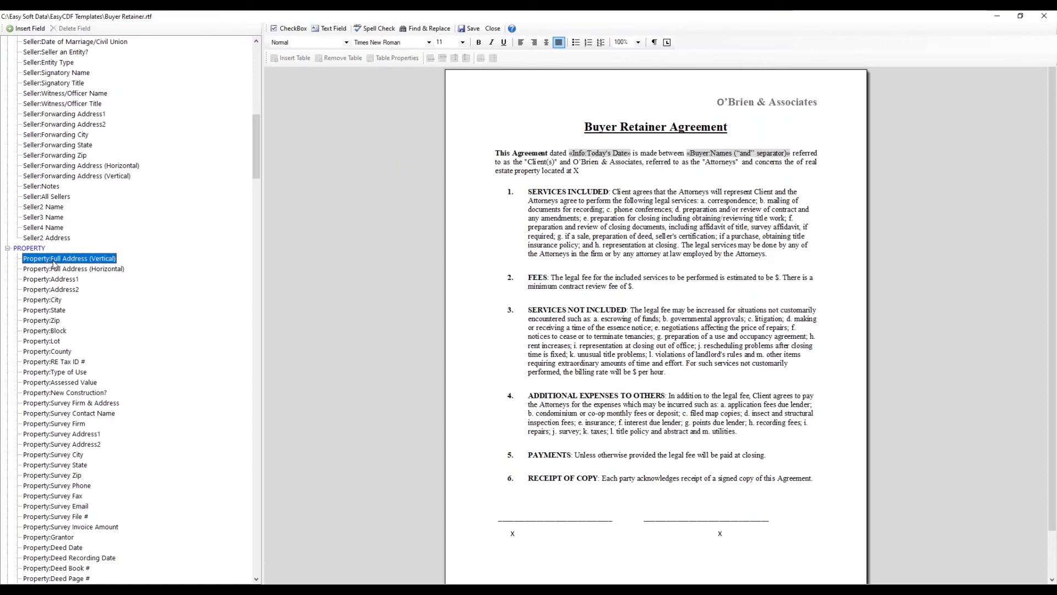
click(57, 270)
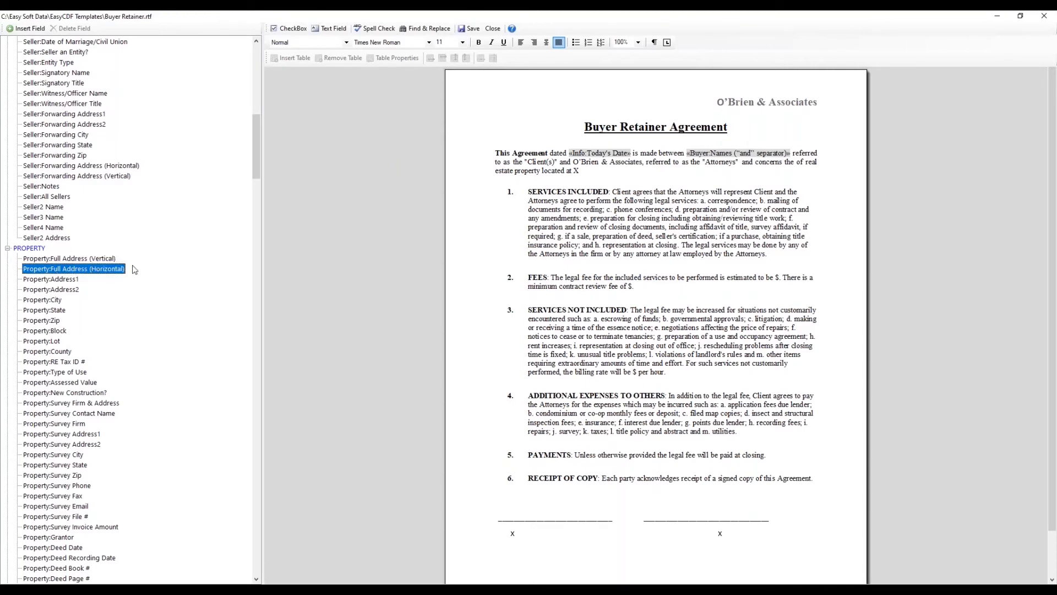
click(576, 172)
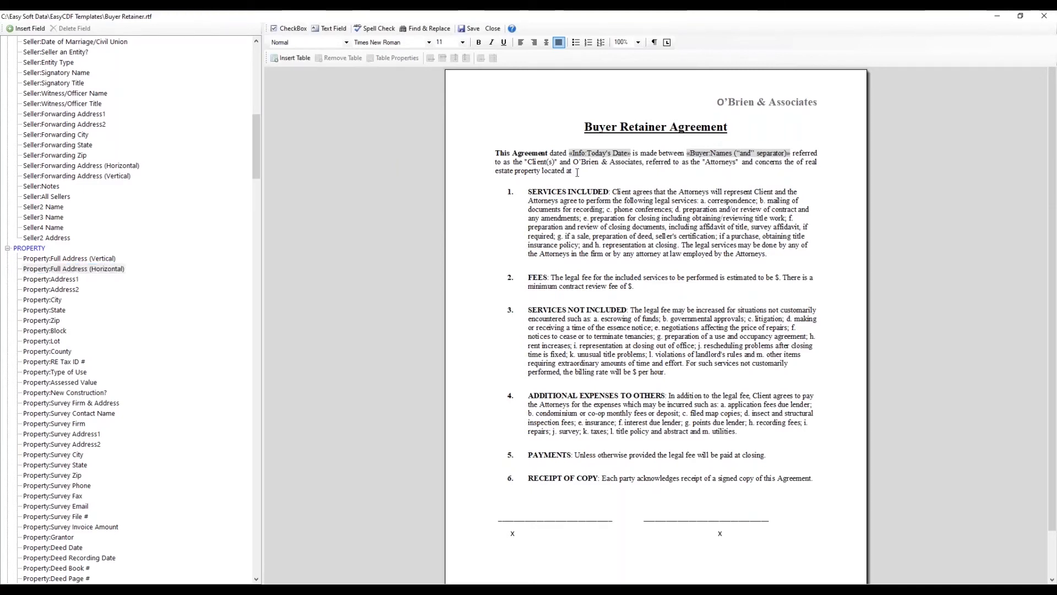
click(38, 29)
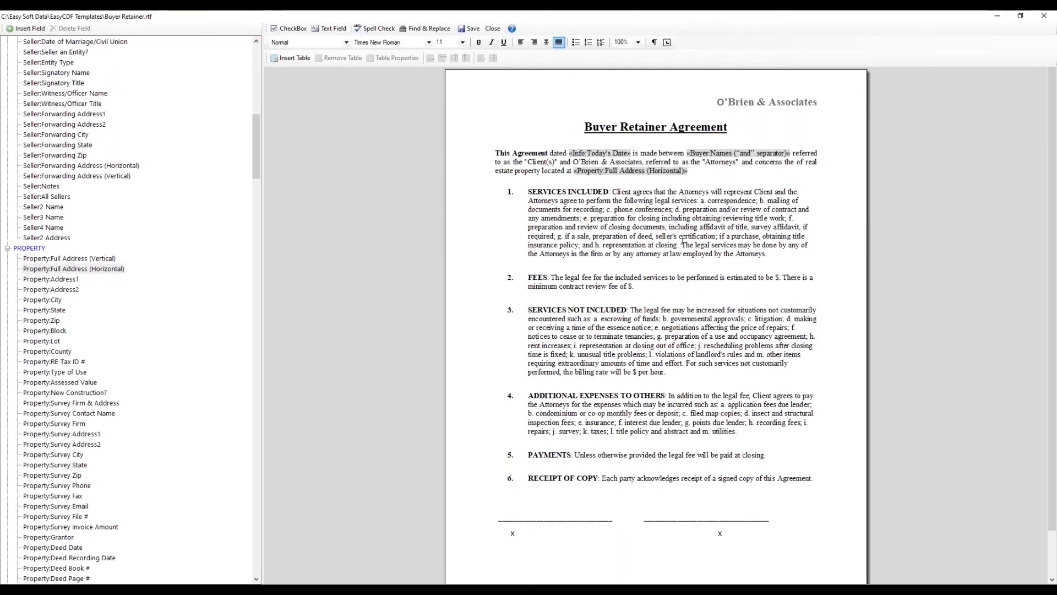
Replace the placeholder X under the first signature line with the Buyer:Name1 field.
scroll(682, 240, down, 2)
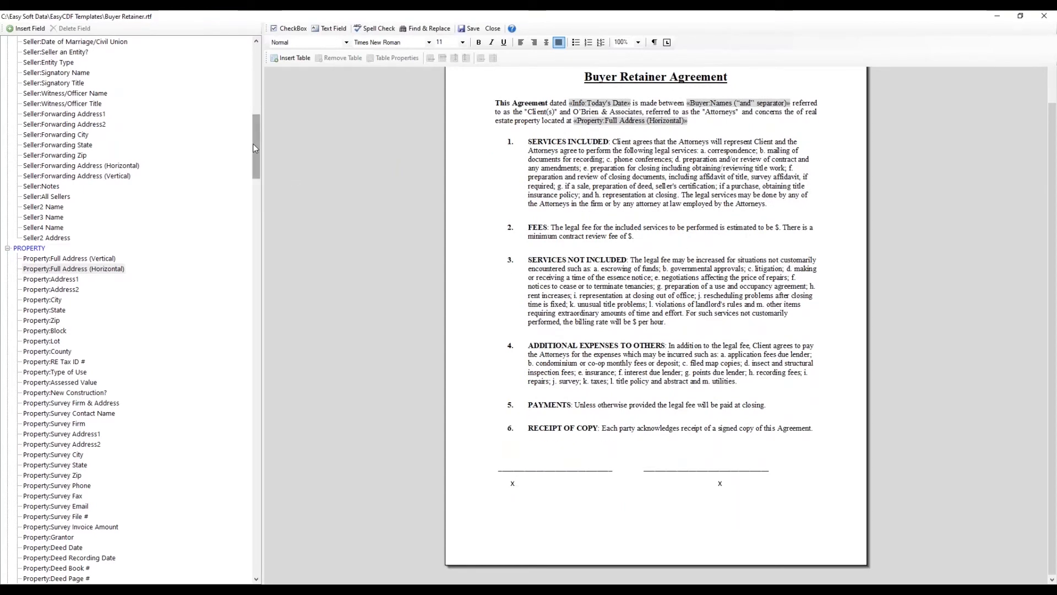
drag(255, 147, 251, 70)
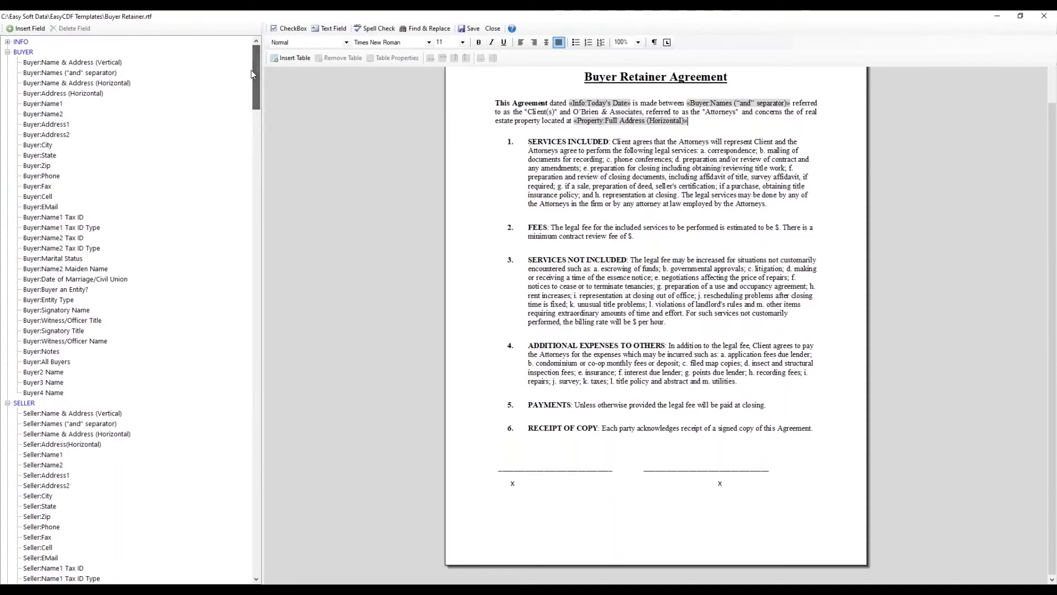
double_click(512, 482)
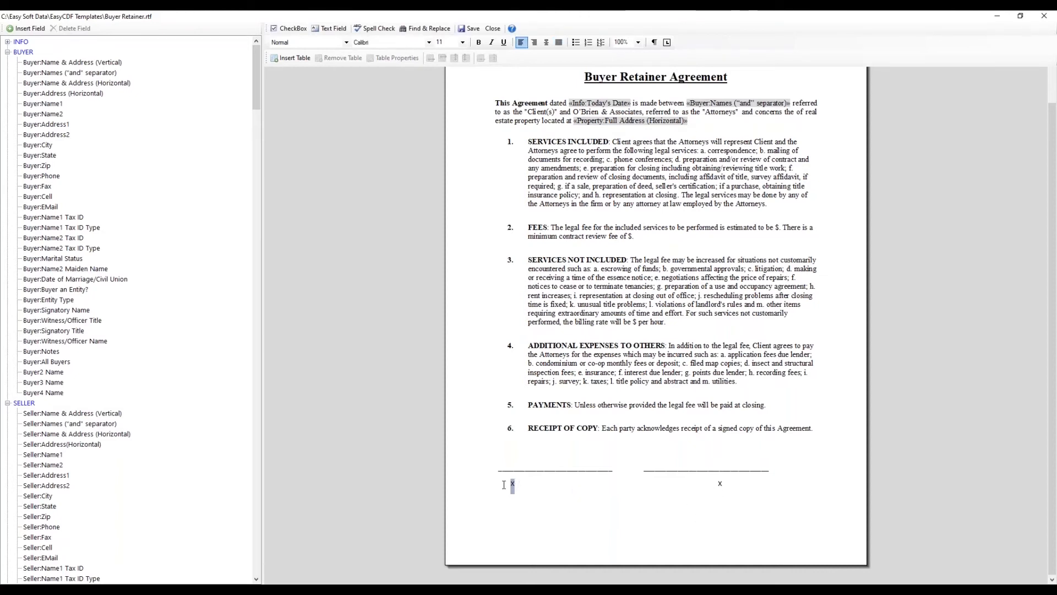
key(Delete)
click(46, 104)
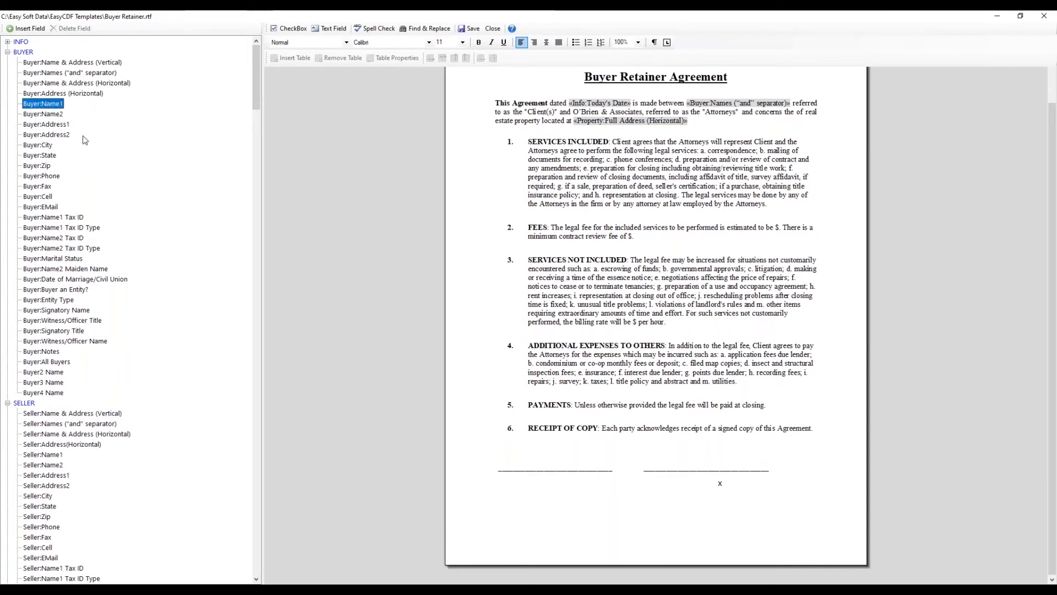
click(544, 484)
click(26, 28)
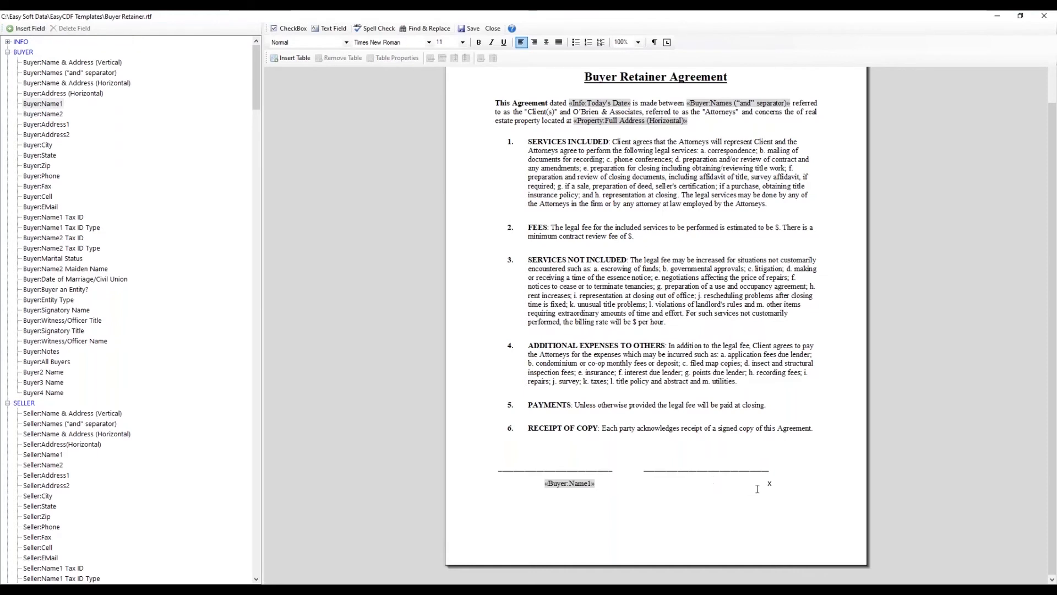
Replace the placeholder X under the second signature line with the Buyer:Name2 field.
double_click(770, 484)
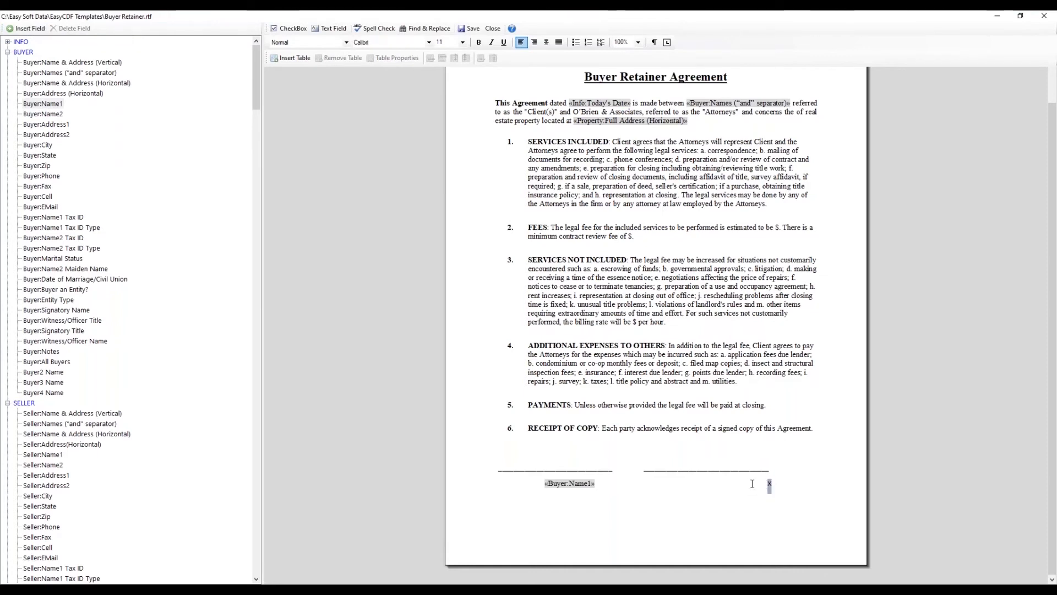
key(Delete)
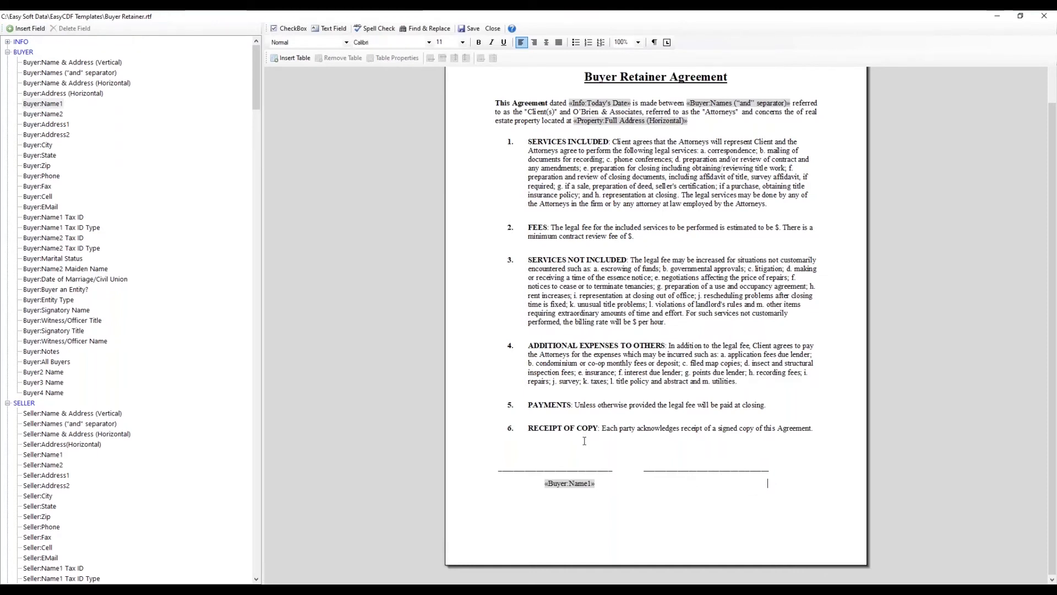
click(37, 114)
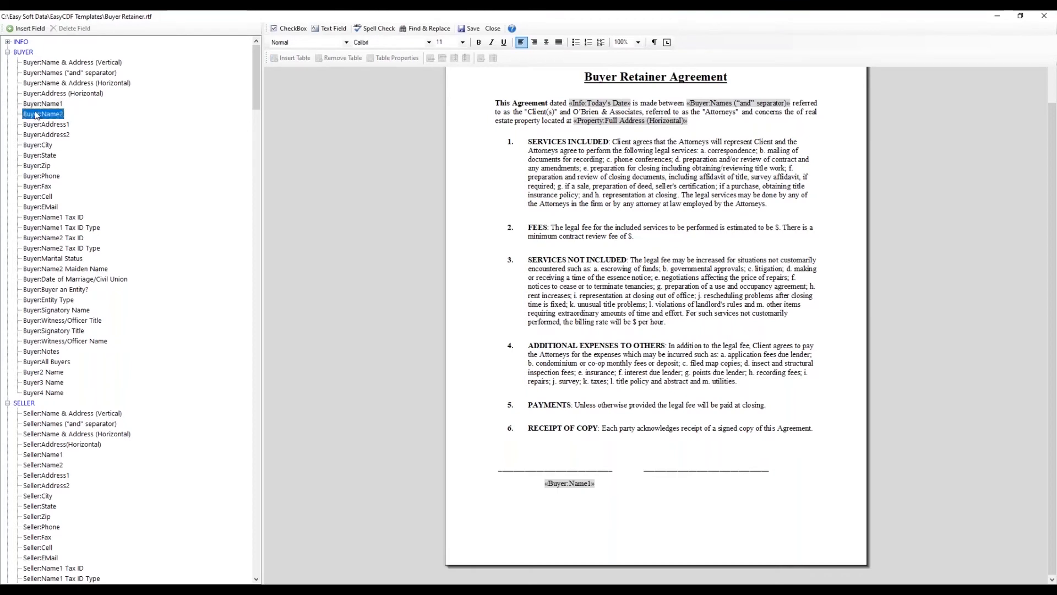
click(26, 28)
Remove extra spacing before the Buyer:Name2 and Buyer:Name1 fields and shift the second signature line right so the names sit beneath the lines.
click(744, 484)
key(BackSpace)
key(Delete)
click(530, 483)
key(BackSpace)
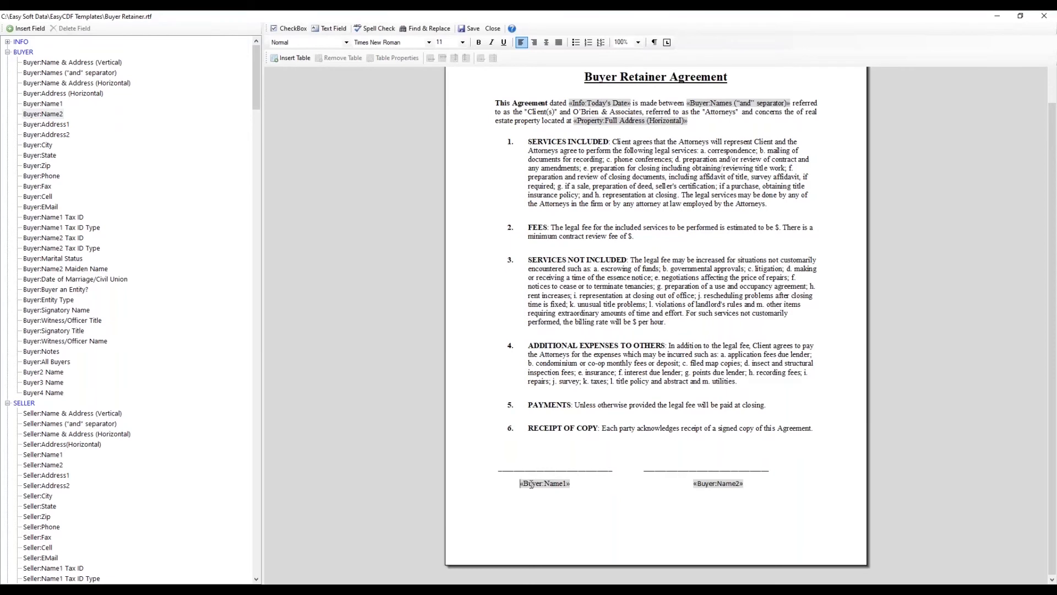
click(638, 467)
Save the Buyer Retainer base template, close the template editor and look over the resulting document.
scroll(652, 452, up, 2)
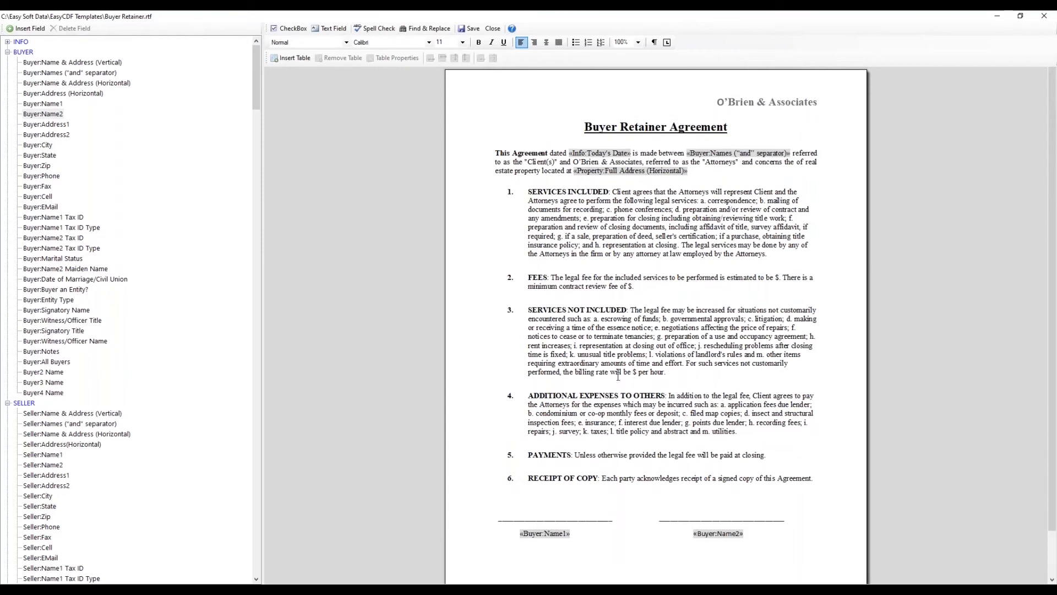
click(637, 373)
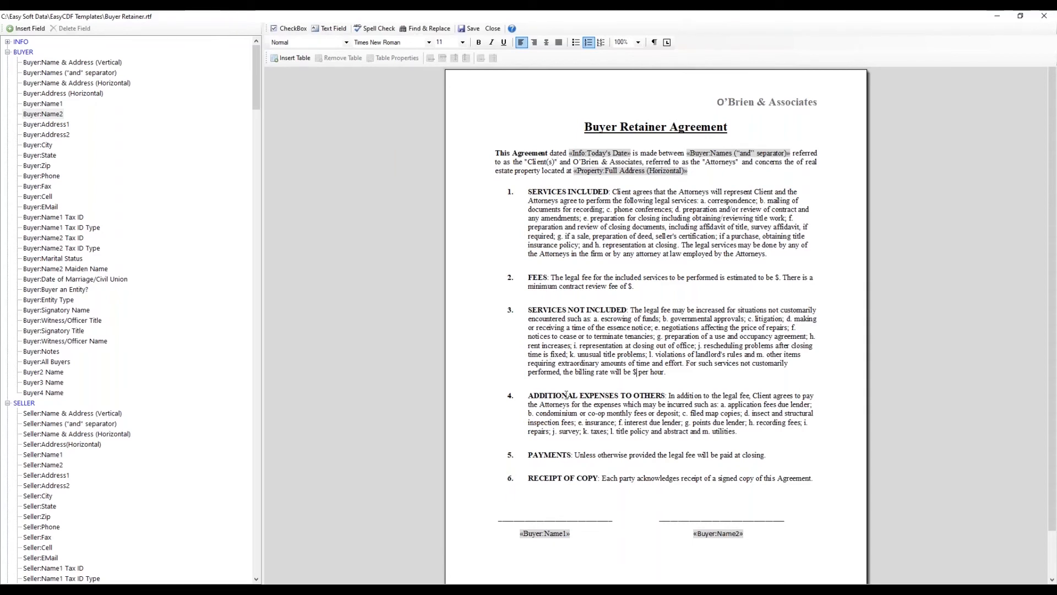
click(472, 28)
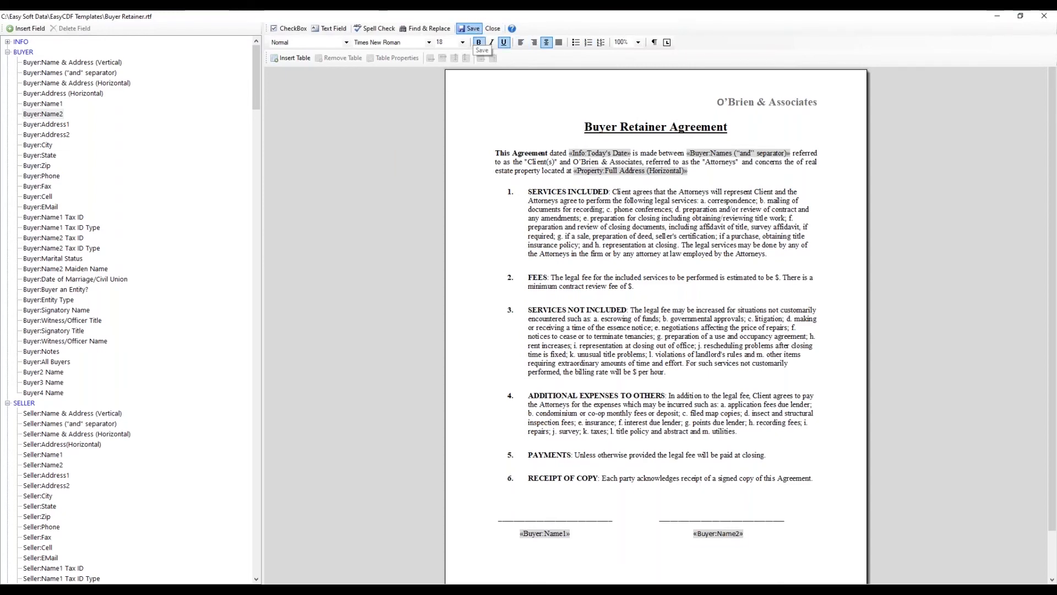
click(491, 28)
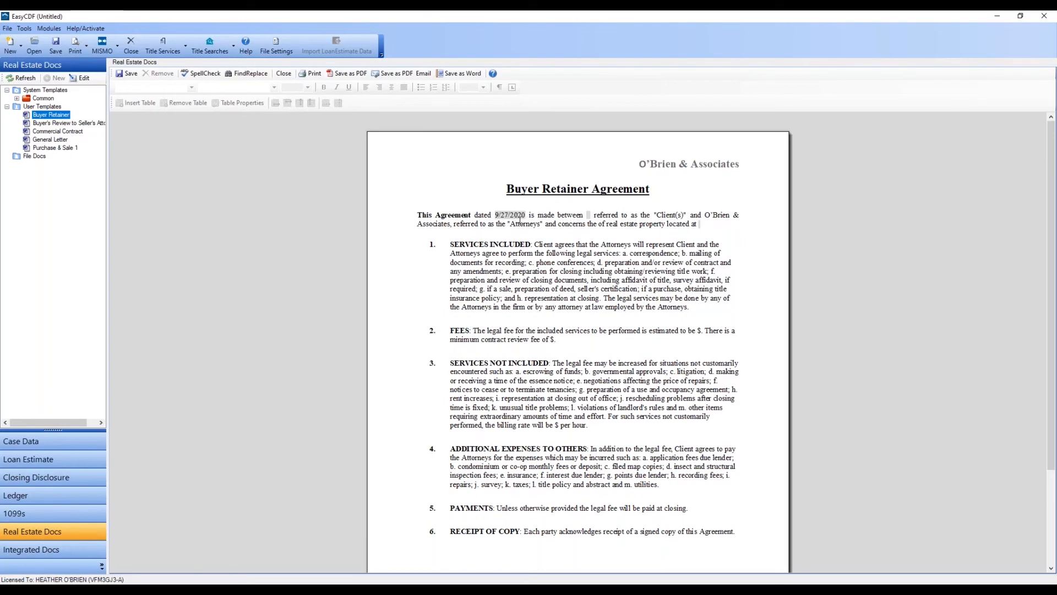
scroll(520, 220, down, 2)
scroll(520, 220, up, 2)
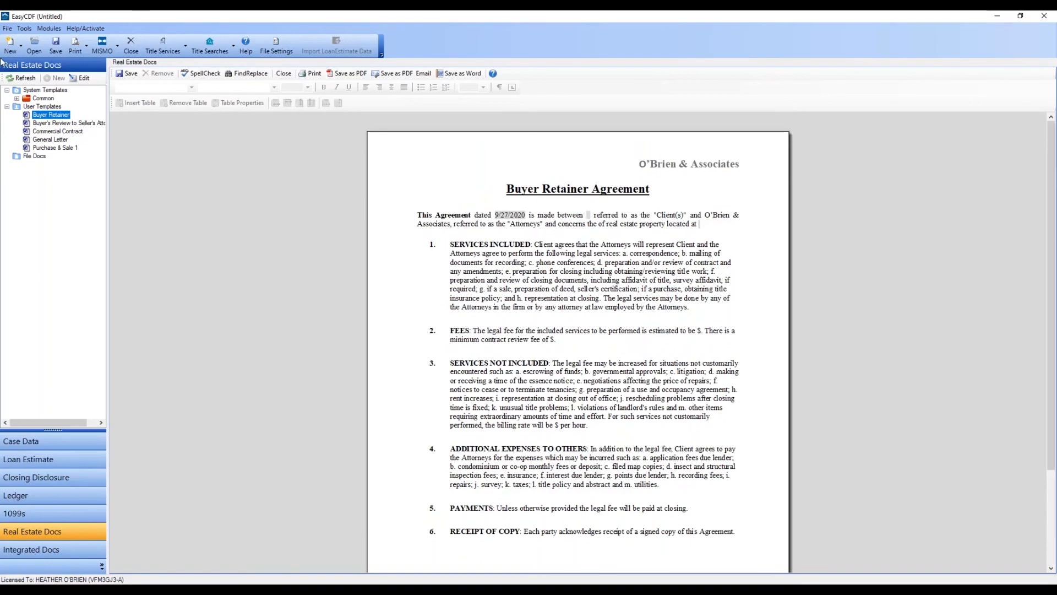
Open the case file Documents.ec and refresh the real estate document list.
click(34, 45)
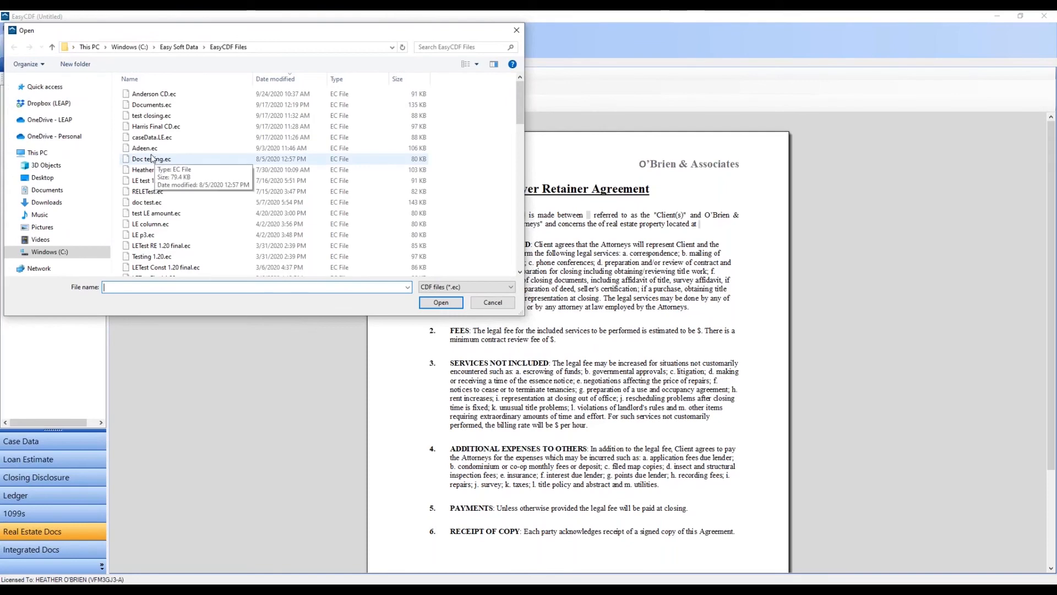
double_click(141, 107)
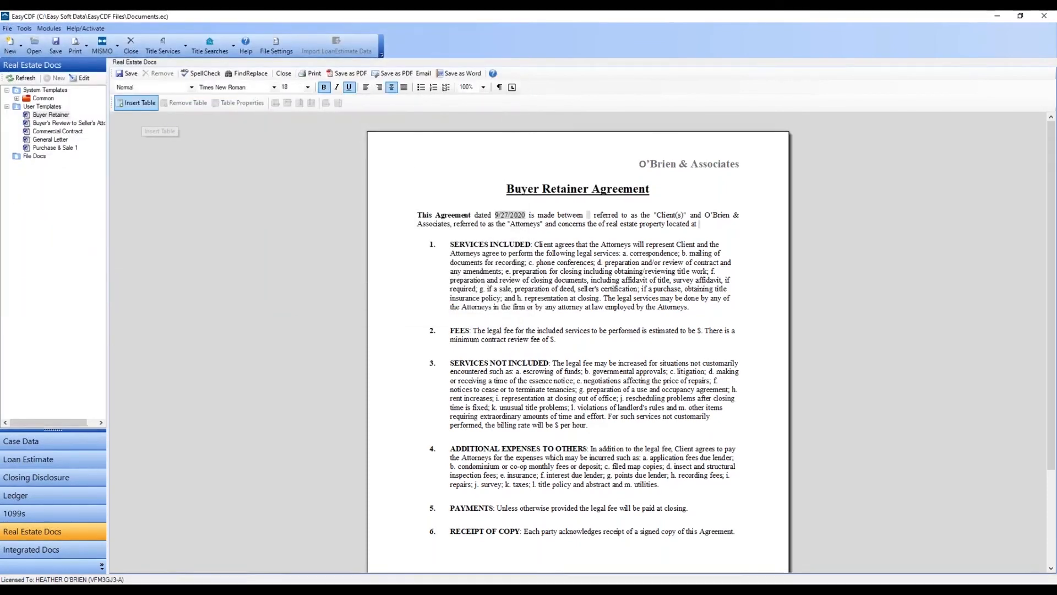
click(17, 78)
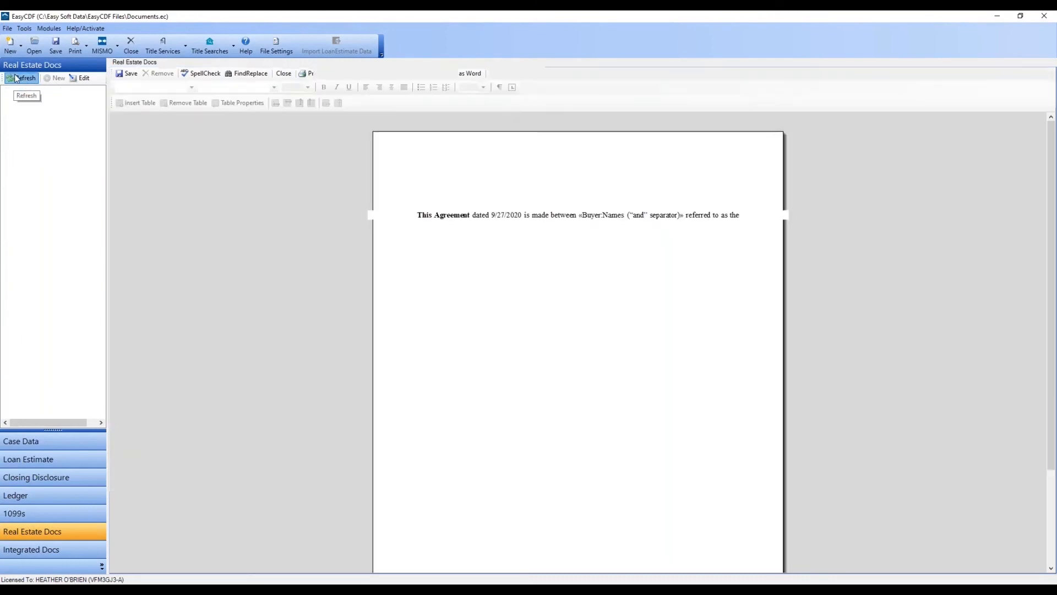
Open the Purchase & Sale 1 user template without loading the file's copy, and review Buyer Retainer with the case data merged in.
click(53, 148)
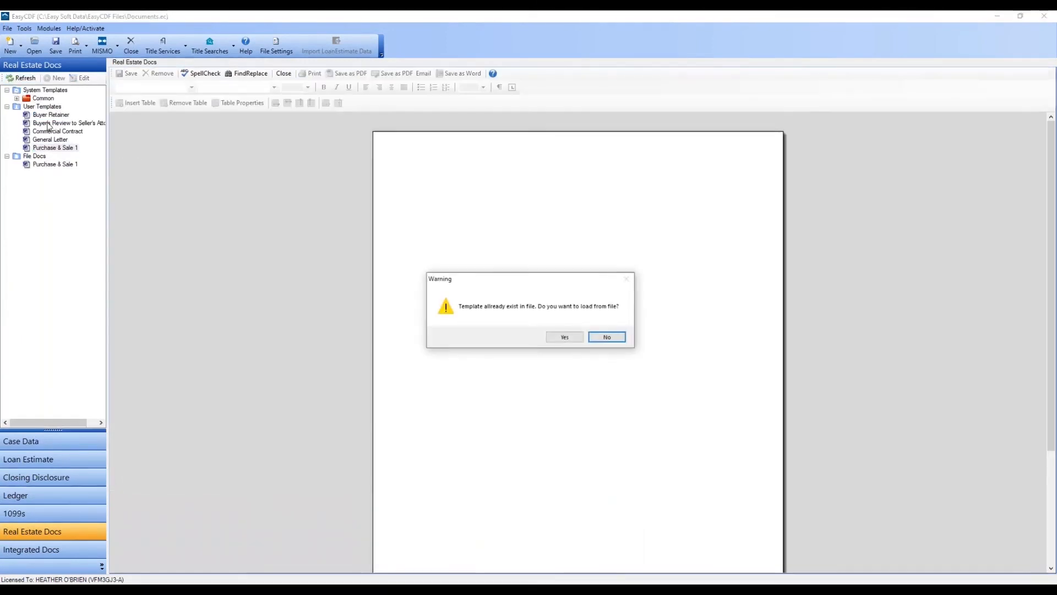
click(606, 337)
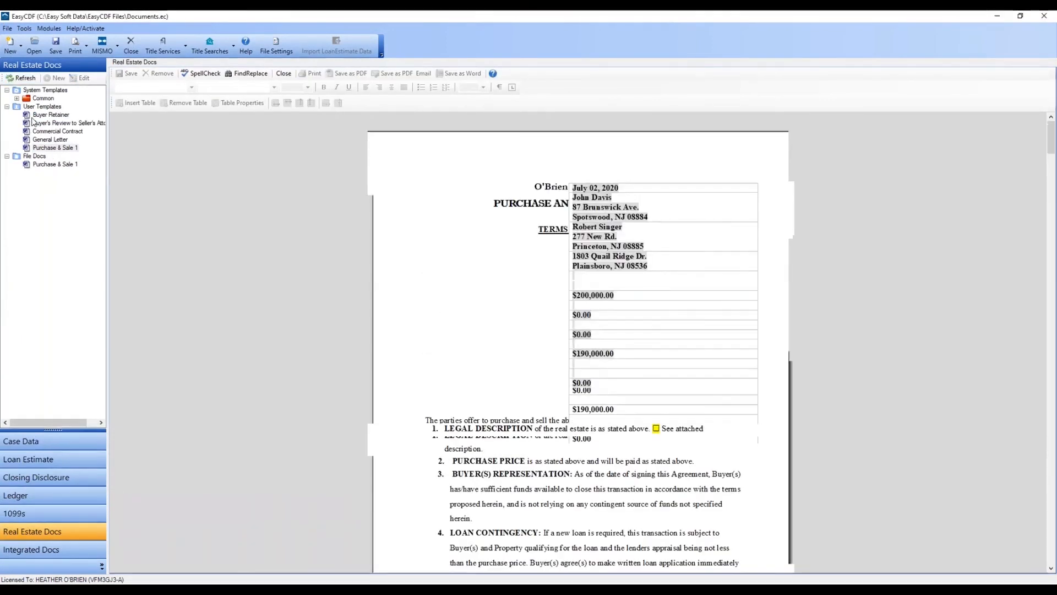
click(51, 114)
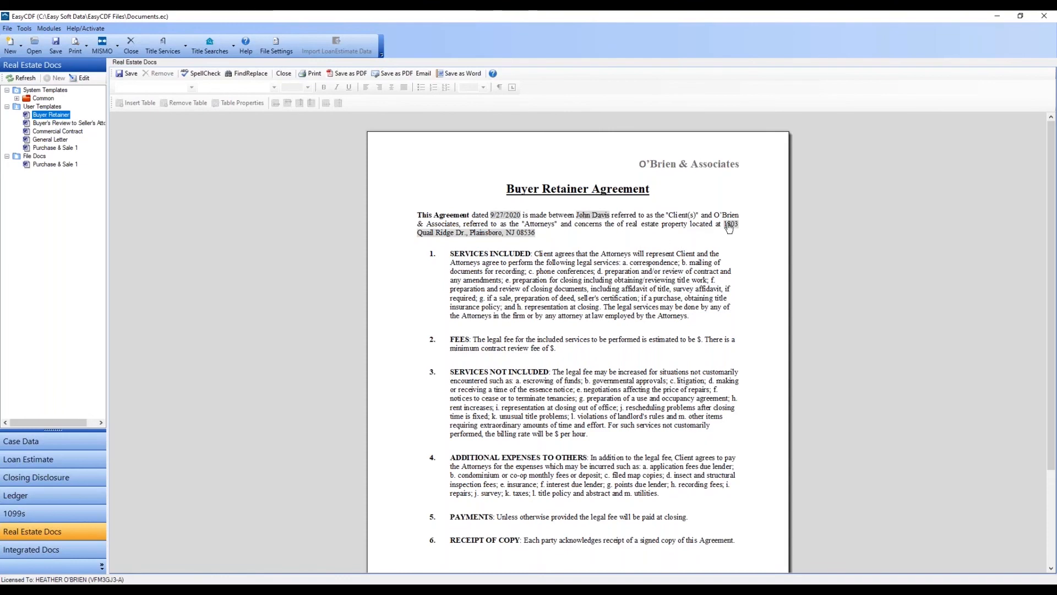
scroll(730, 228, down, 3)
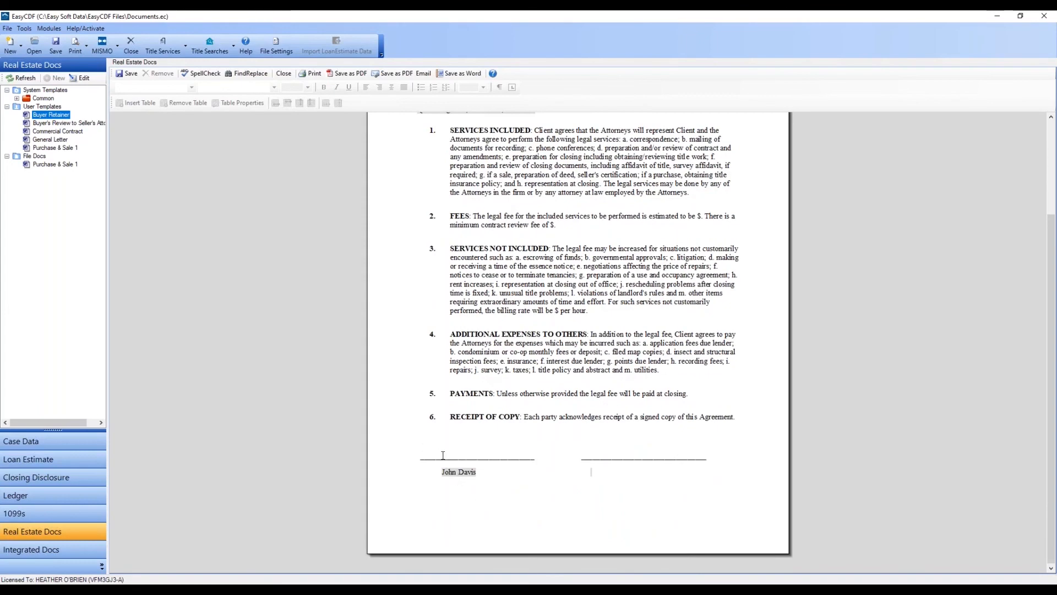
scroll(443, 456, up, 3)
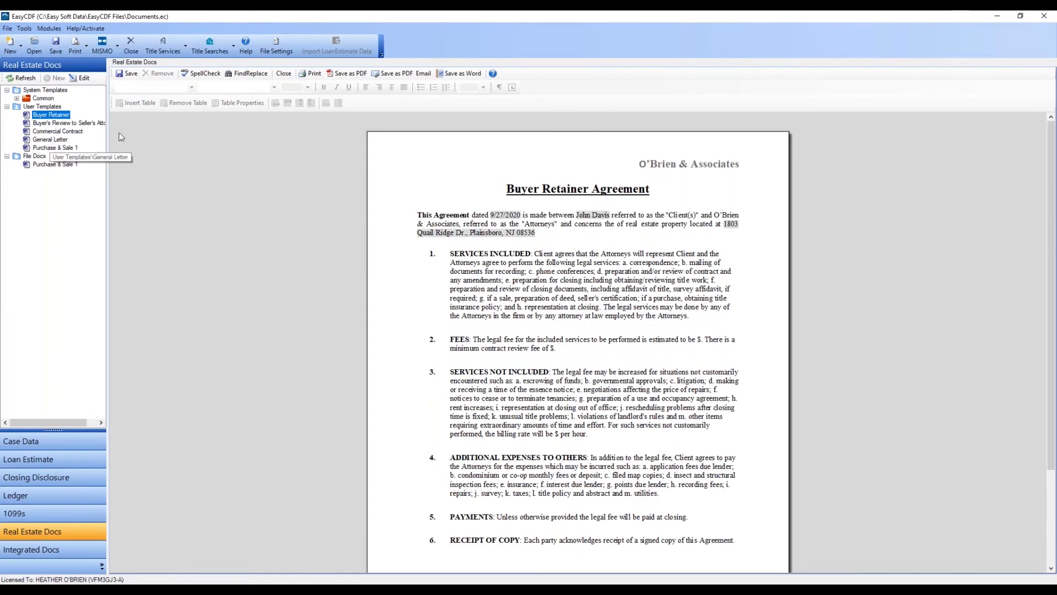
click(505, 190)
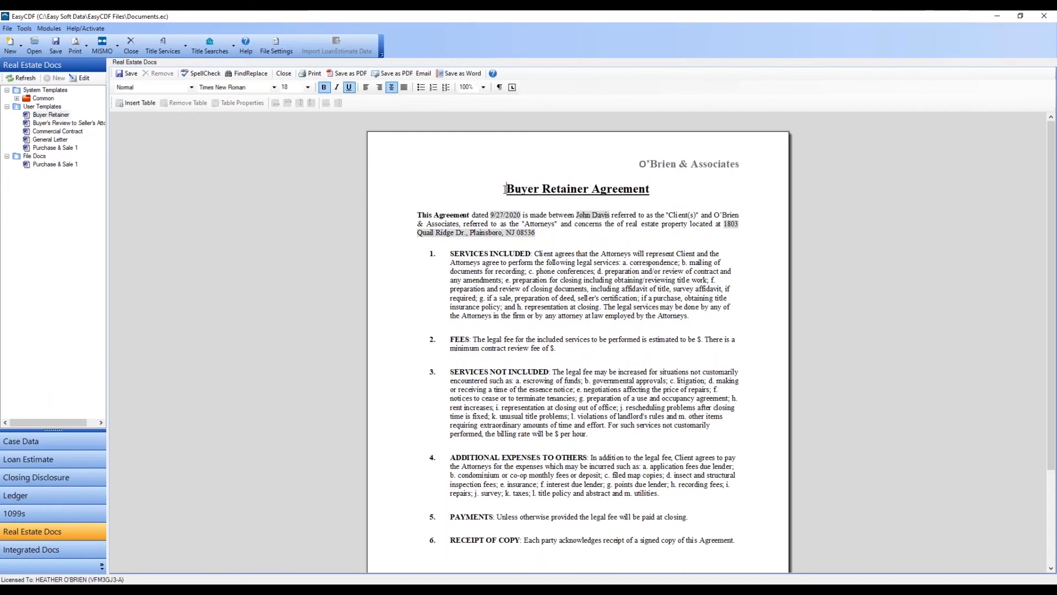
Collapse the User Templates folder in the document list.
click(6, 107)
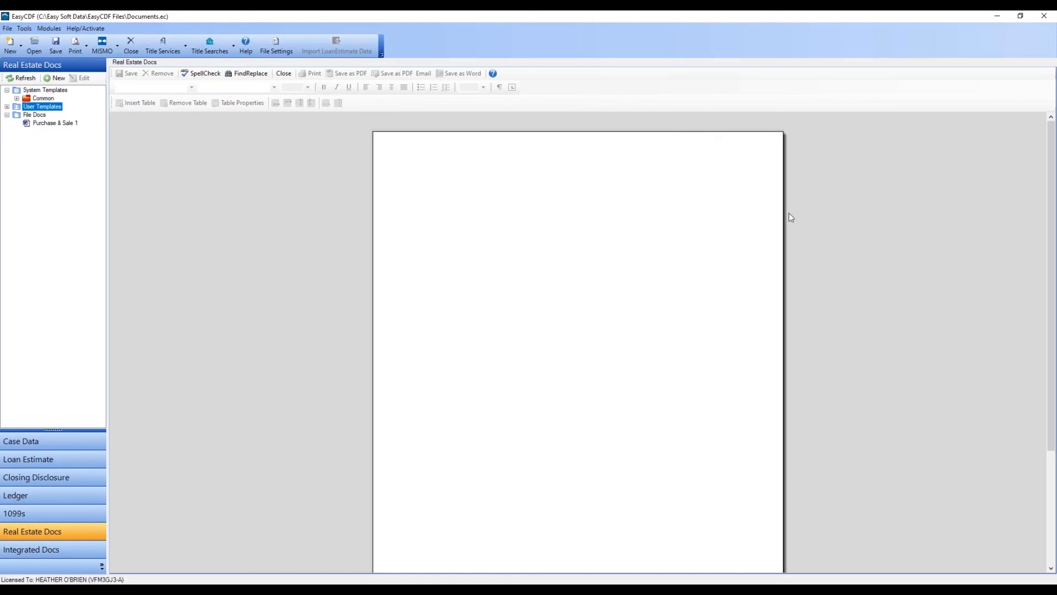
click(1046, 46)
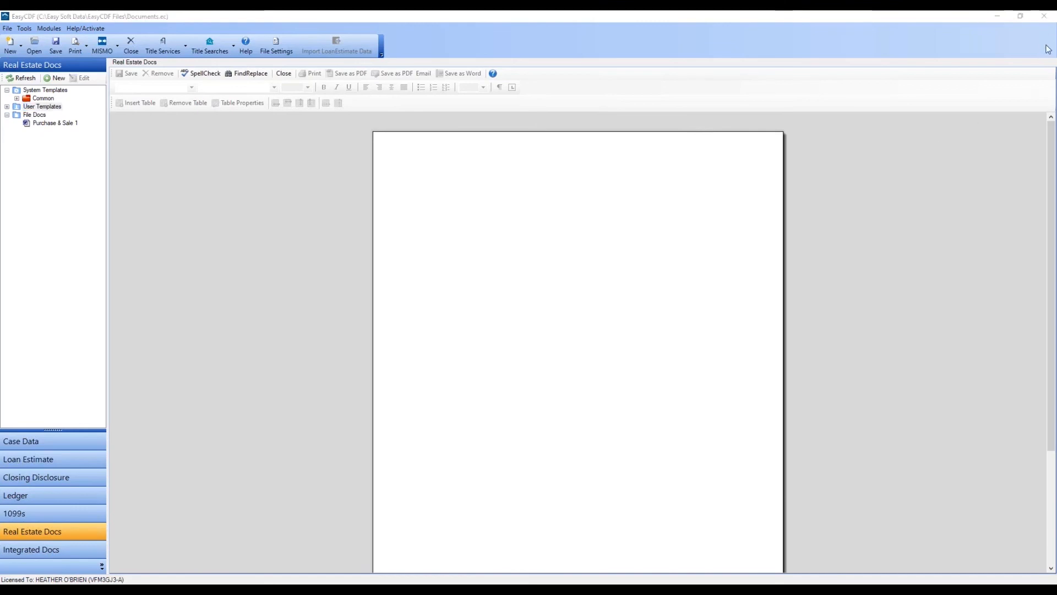